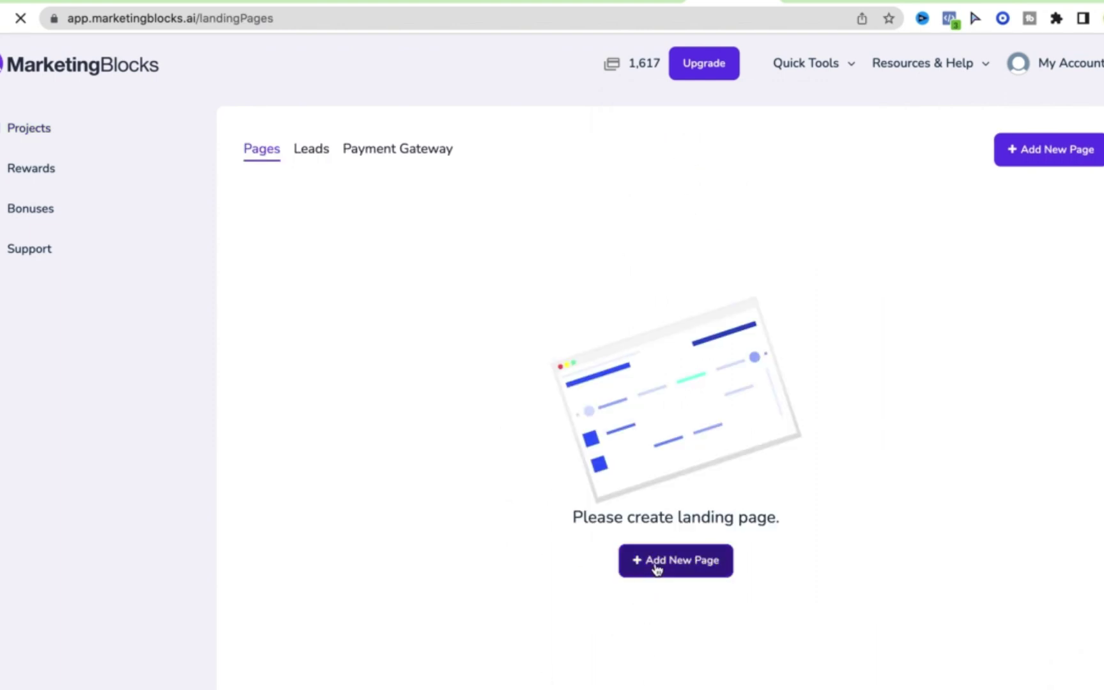
# Open the AI Copy Writer and enter 'YouTube Content Growth Plan' as the product name and description.
pyautogui.click(804, 64)
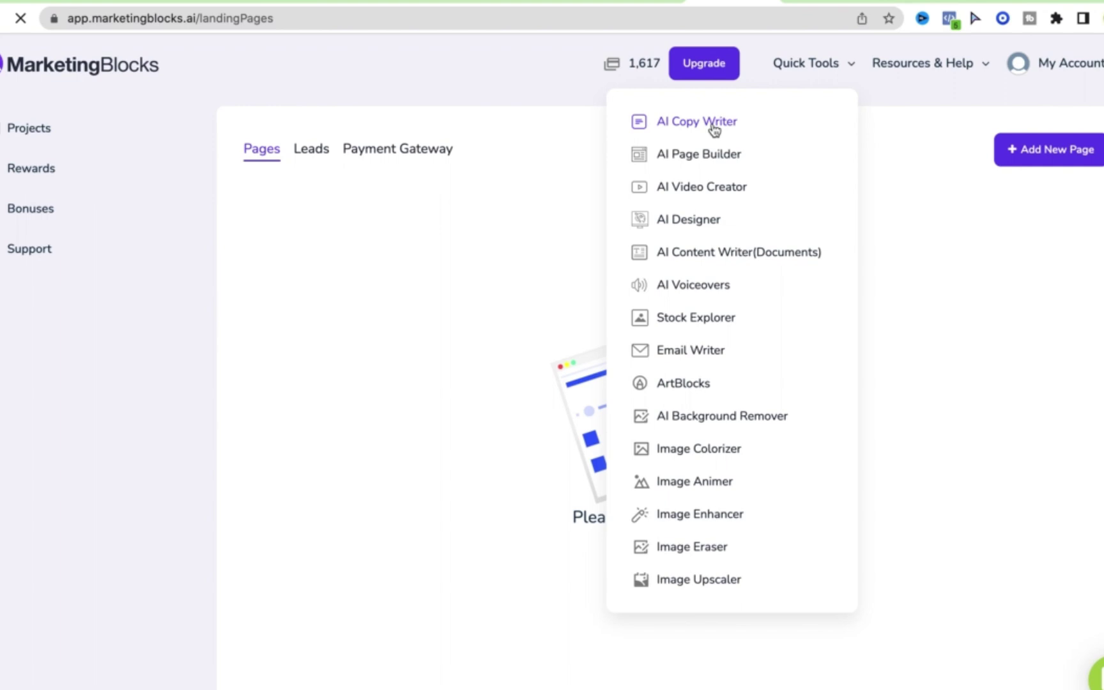
pyautogui.click(652, 224)
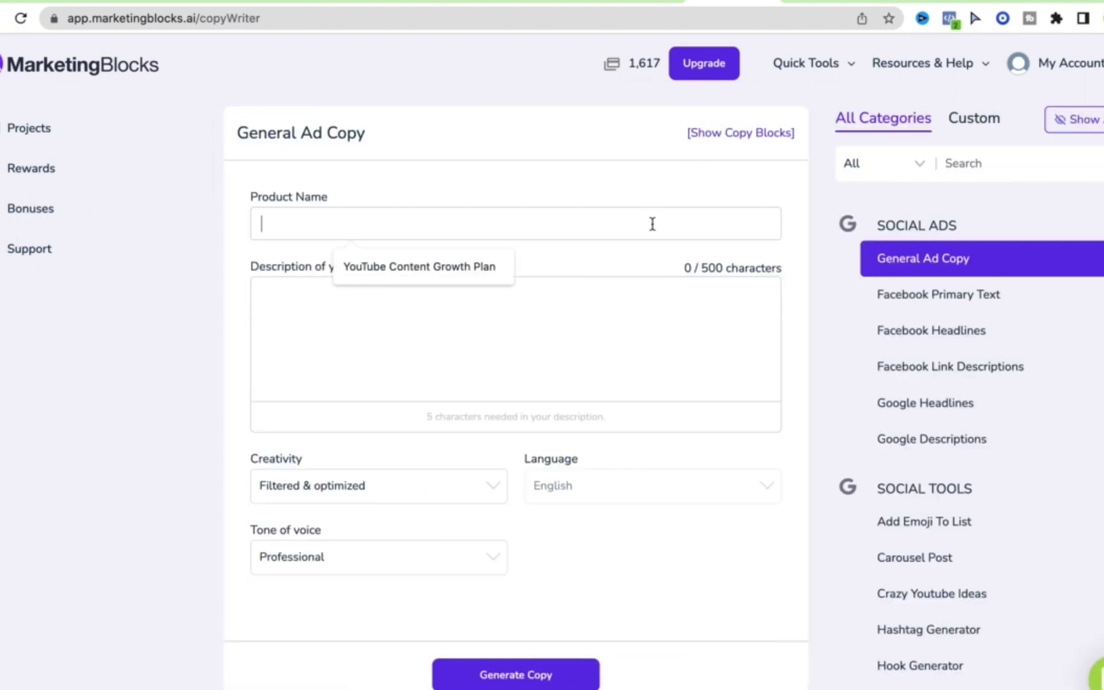
pyautogui.click(403, 267)
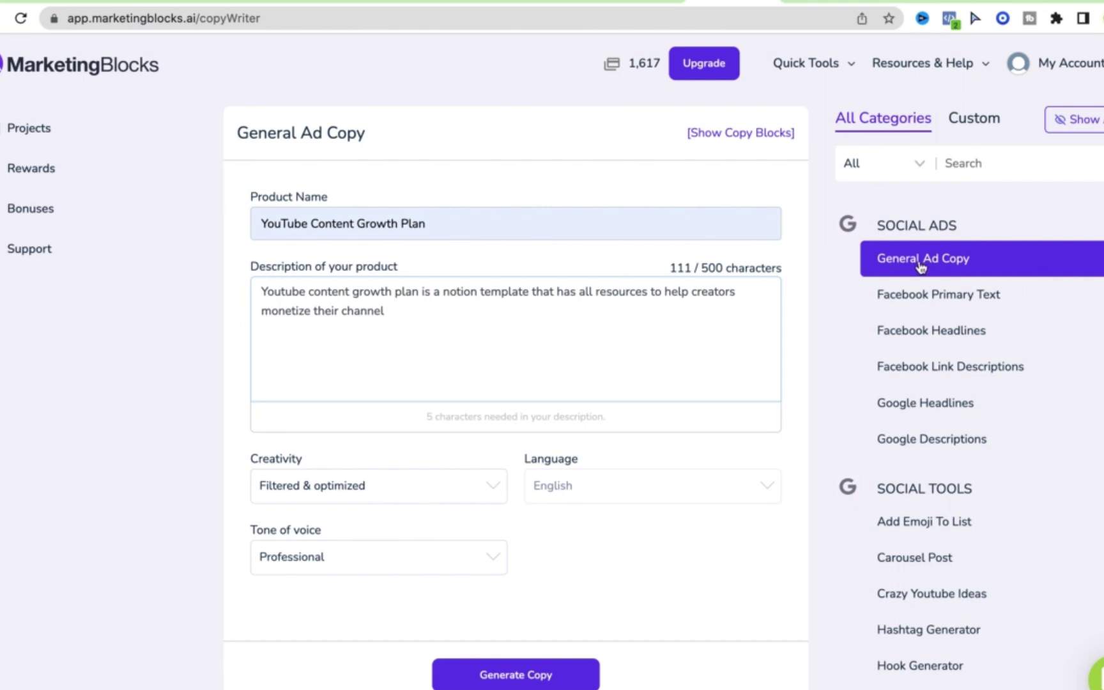
pyautogui.scroll(-1, 946, 561)
pyautogui.scroll(-5, 946, 525)
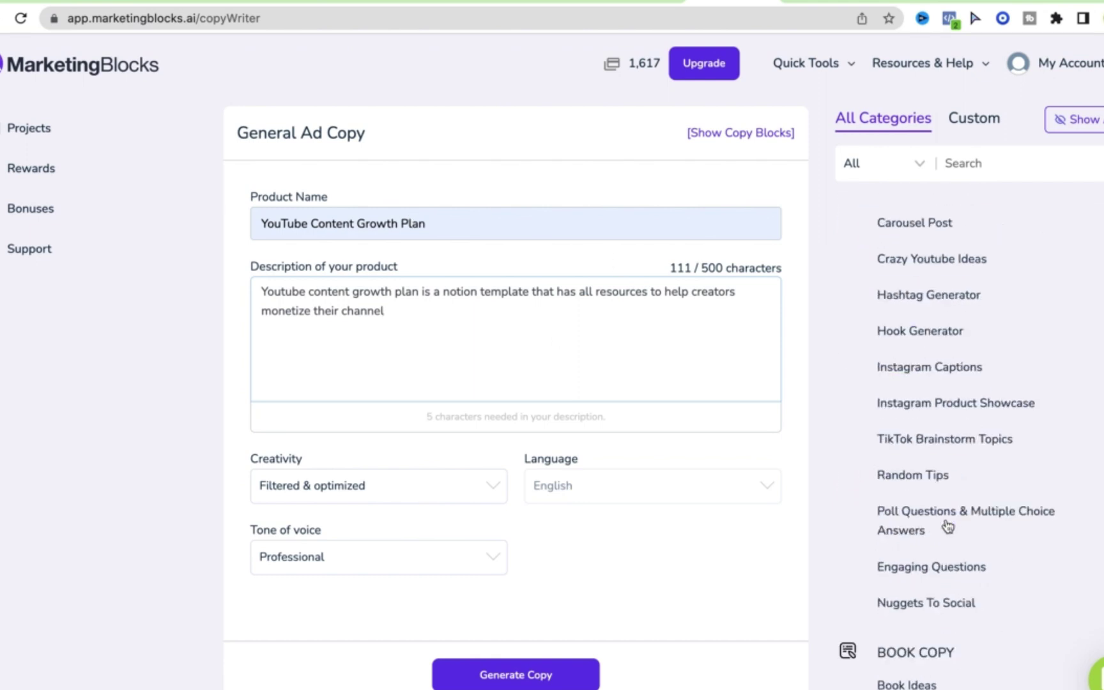
pyautogui.scroll(-4, 944, 525)
pyautogui.scroll(-5, 944, 525)
pyautogui.scroll(-3, 949, 525)
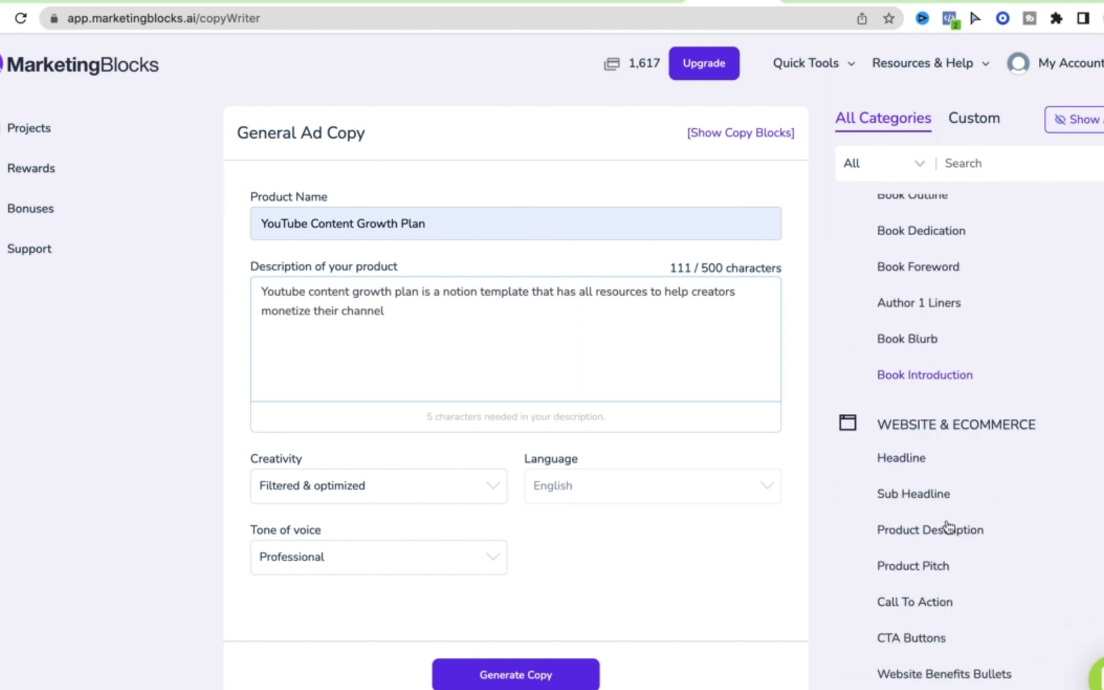
pyautogui.scroll(-2, 949, 525)
pyautogui.scroll(2, 917, 383)
pyautogui.scroll(-2, 978, 525)
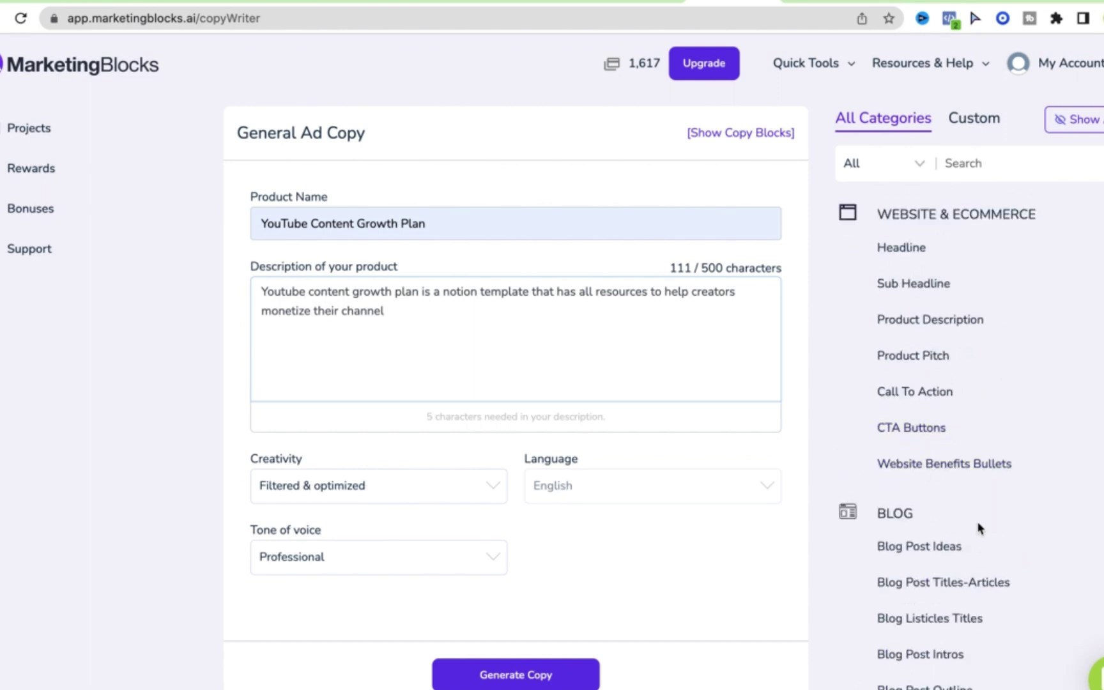
pyautogui.scroll(10, 978, 525)
pyautogui.scroll(3, 912, 288)
# Keep the Professional tone, set creativity to Highly creative, and generate the ad copy.
pyautogui.click(364, 552)
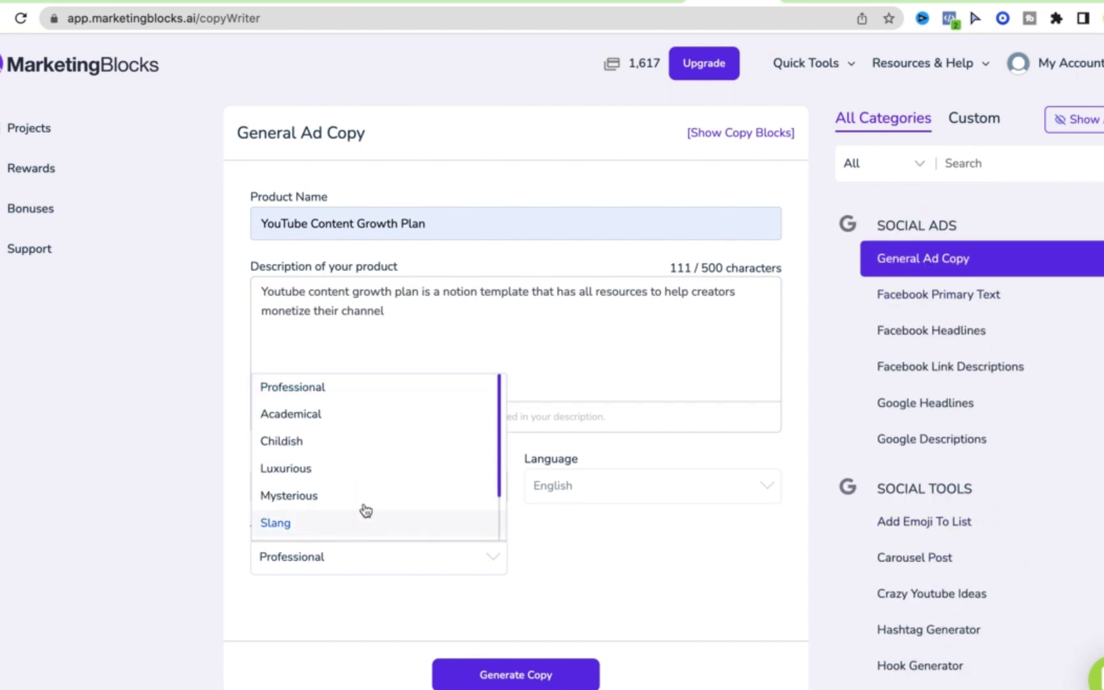
pyautogui.scroll(-1, 374, 518)
pyautogui.scroll(-1, 332, 524)
pyautogui.click(426, 340)
pyautogui.click(331, 495)
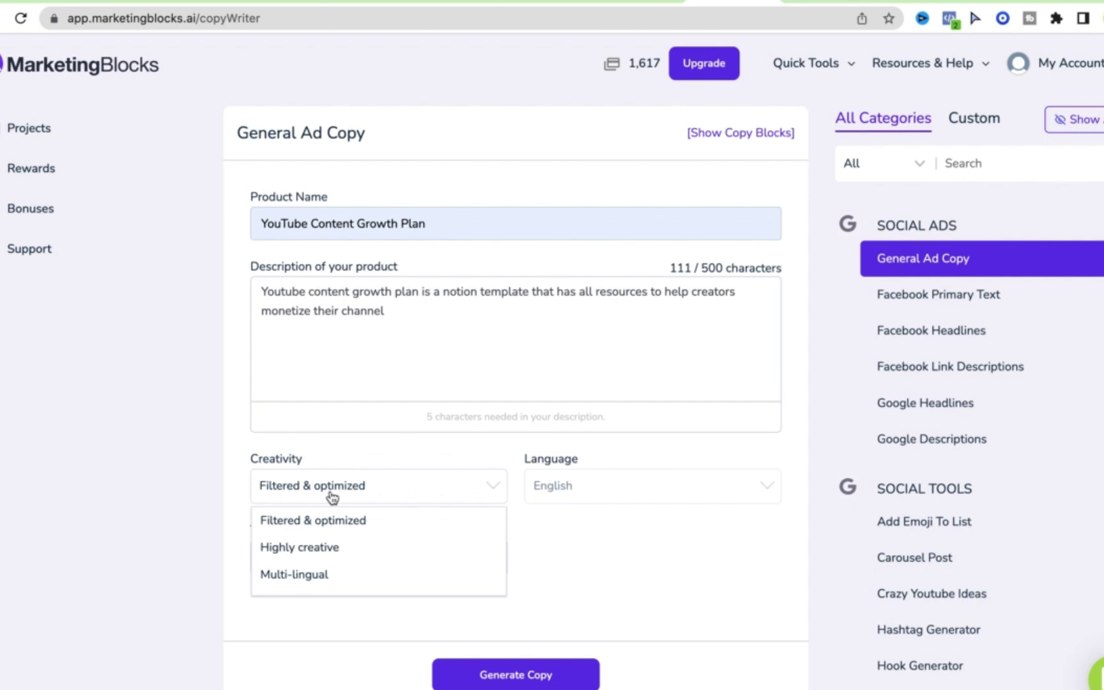
pyautogui.click(335, 544)
pyautogui.click(547, 681)
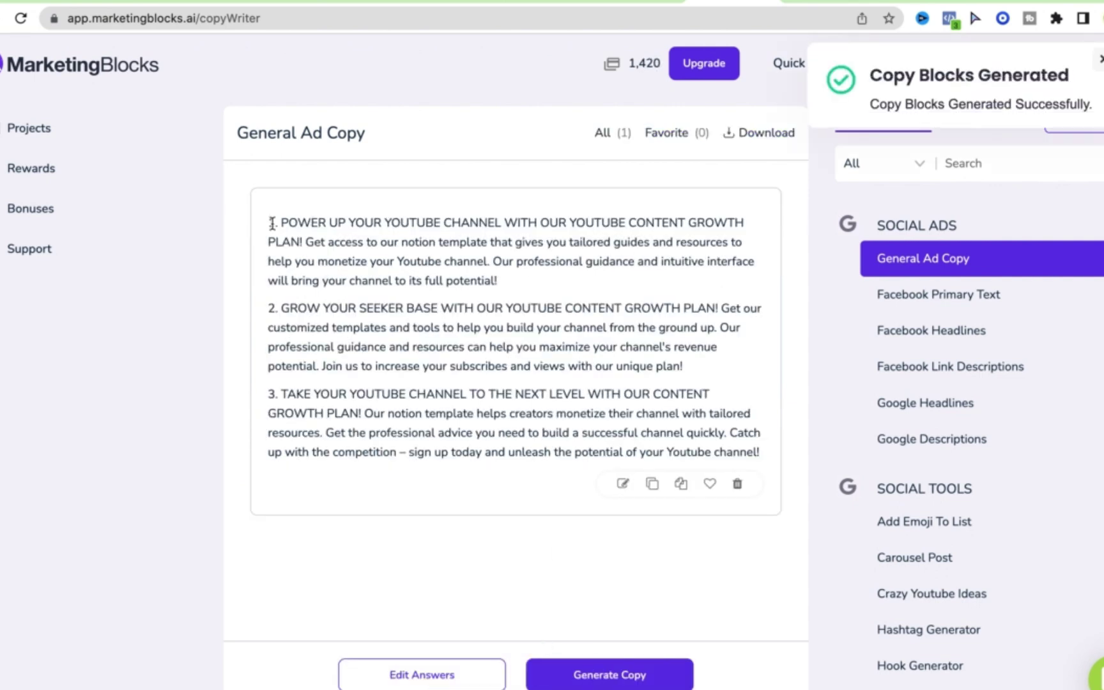
# Select and copy all three generated ad copy paragraphs.
pyautogui.moveTo(272, 224)
pyautogui.mouseDown()
pyautogui.moveTo(732, 414)
pyautogui.moveTo(761, 454)
pyautogui.mouseUp()
pyautogui.click(508, 368)
pyautogui.moveTo(271, 223)
pyautogui.mouseDown()
pyautogui.moveTo(564, 308)
pyautogui.moveTo(799, 464)
pyautogui.moveTo(258, 225)
pyautogui.mouseUp()
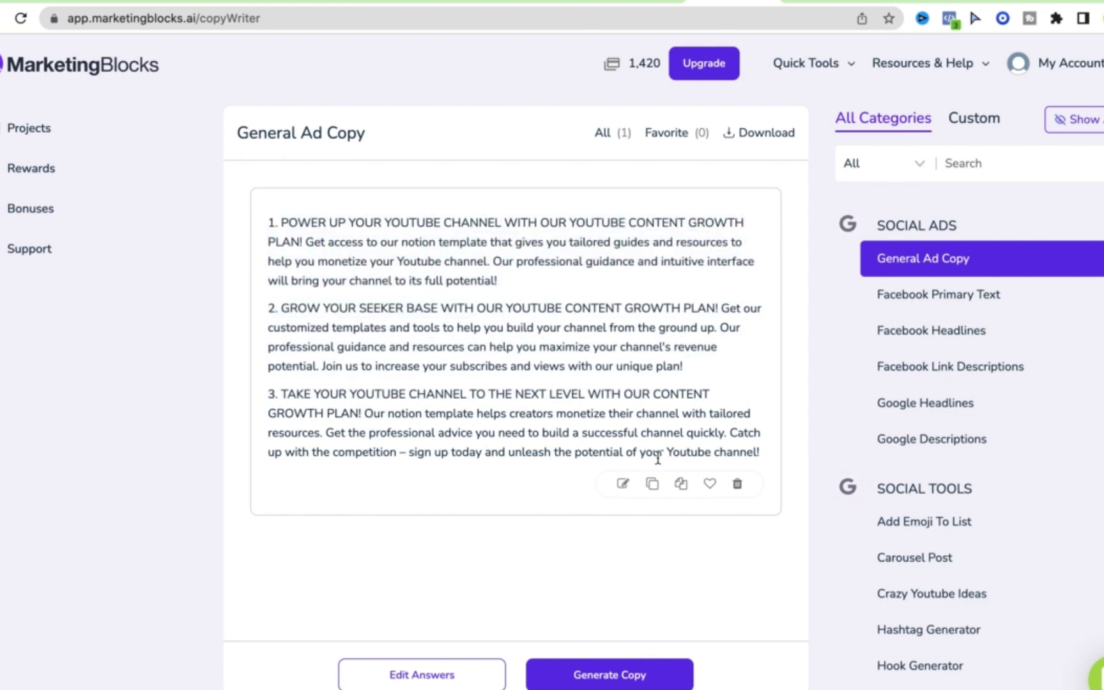
pyautogui.moveTo(364, 411); pyautogui.dragTo(698, 432)
pyautogui.click(622, 460)
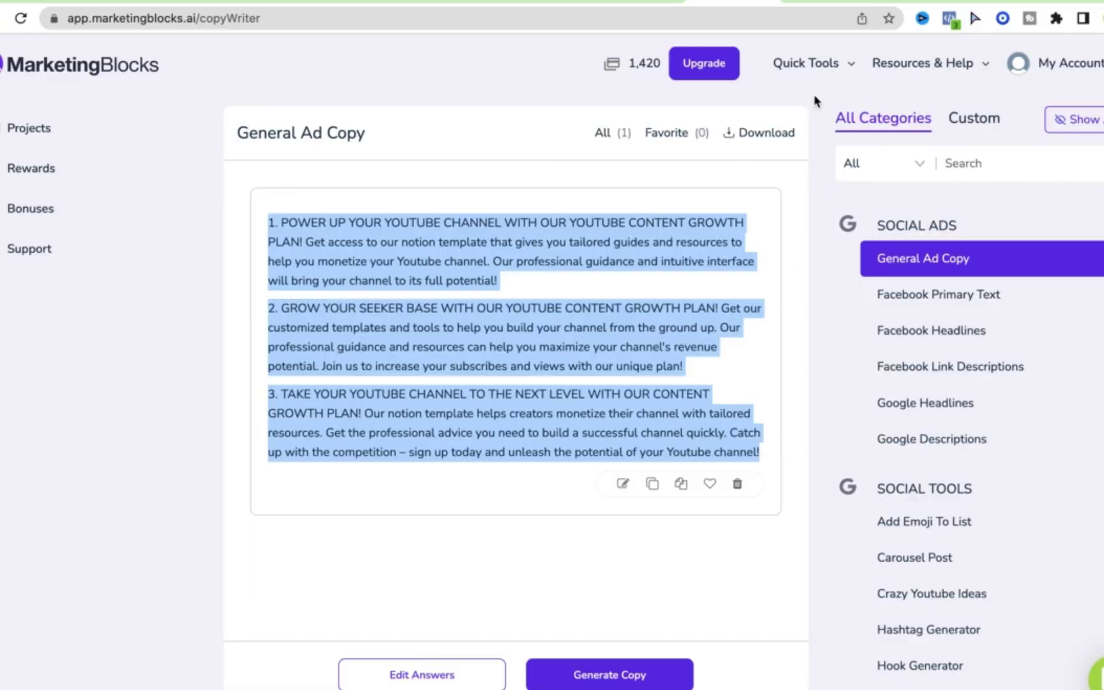
pyautogui.click(827, 74)
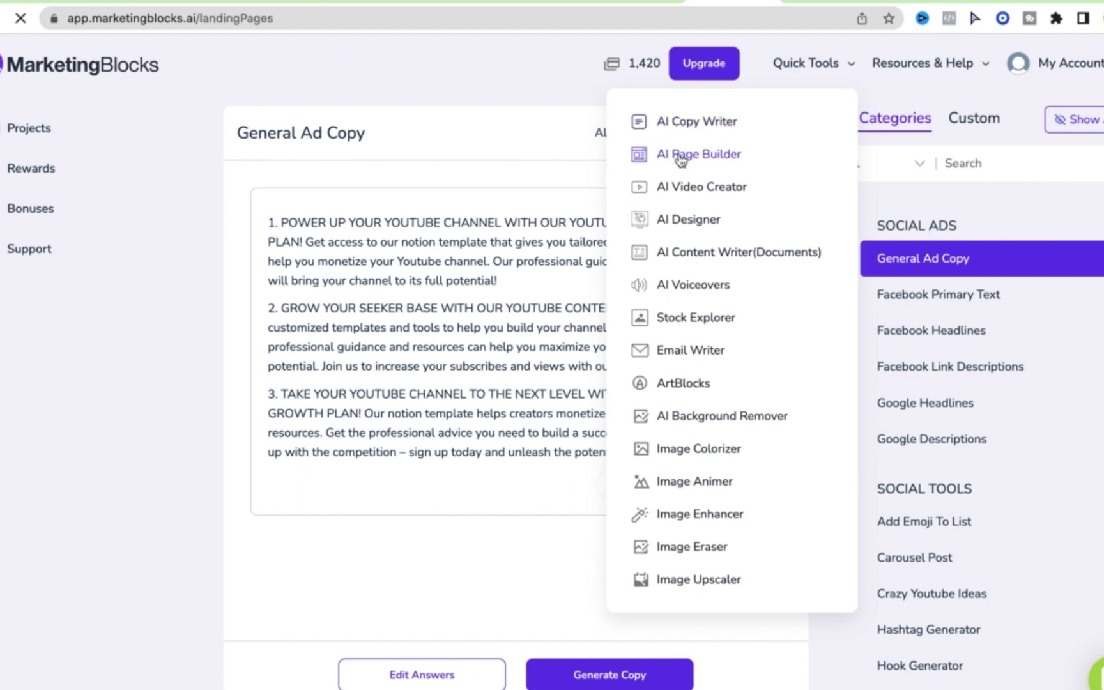
# Start a new landing page with the pasted ad copy, YouTube Content Growth Plan name and suggested keyword.
pyautogui.click(637, 560)
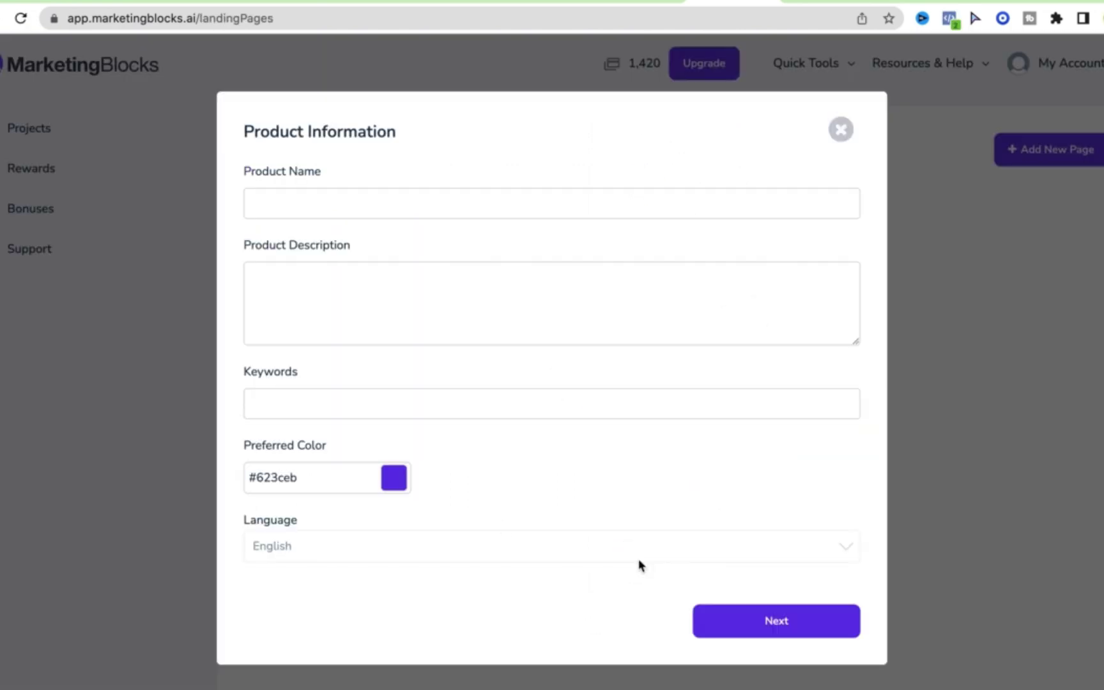
pyautogui.click(357, 289)
pyautogui.hotkey('ctrl', 'v')
pyautogui.click(345, 203)
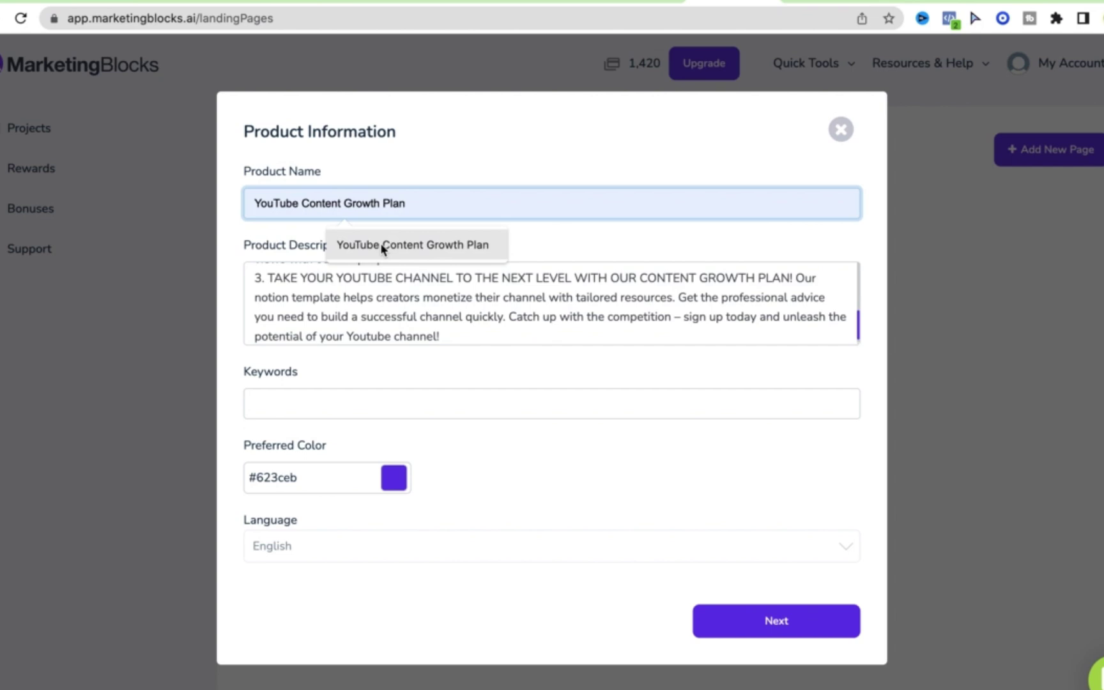
pyautogui.click(380, 242)
pyautogui.click(392, 393)
pyautogui.click(394, 450)
# Set the landing page's preferred brand colour to a light green.
pyautogui.click(393, 478)
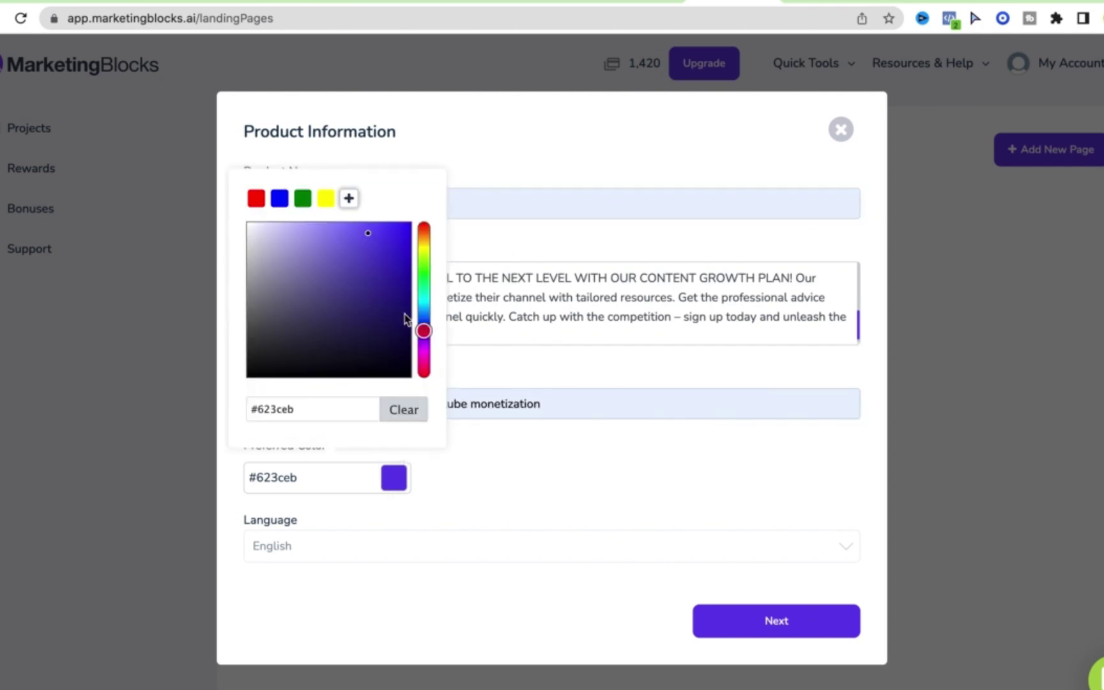
pyautogui.moveTo(423, 320); pyautogui.dragTo(426, 264)
pyautogui.moveTo(345, 271); pyautogui.dragTo(301, 231)
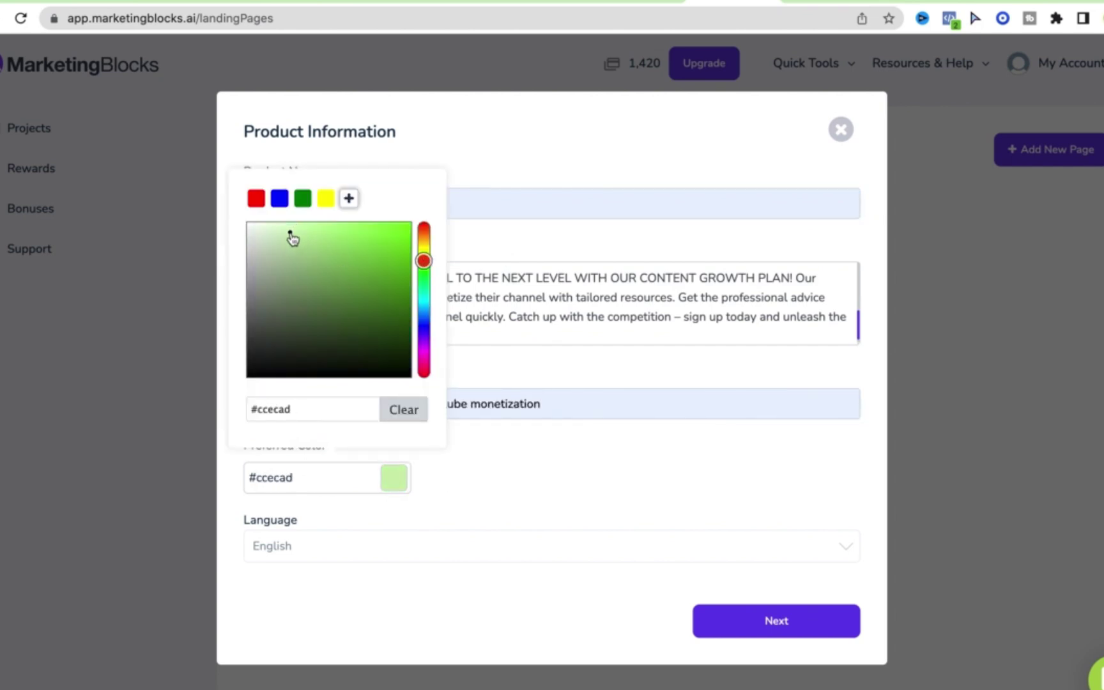
pyautogui.click(504, 503)
# Title the page 'CupNAds YouTube Content Growth Plan' and choose the photo-grid template.
pyautogui.click(788, 623)
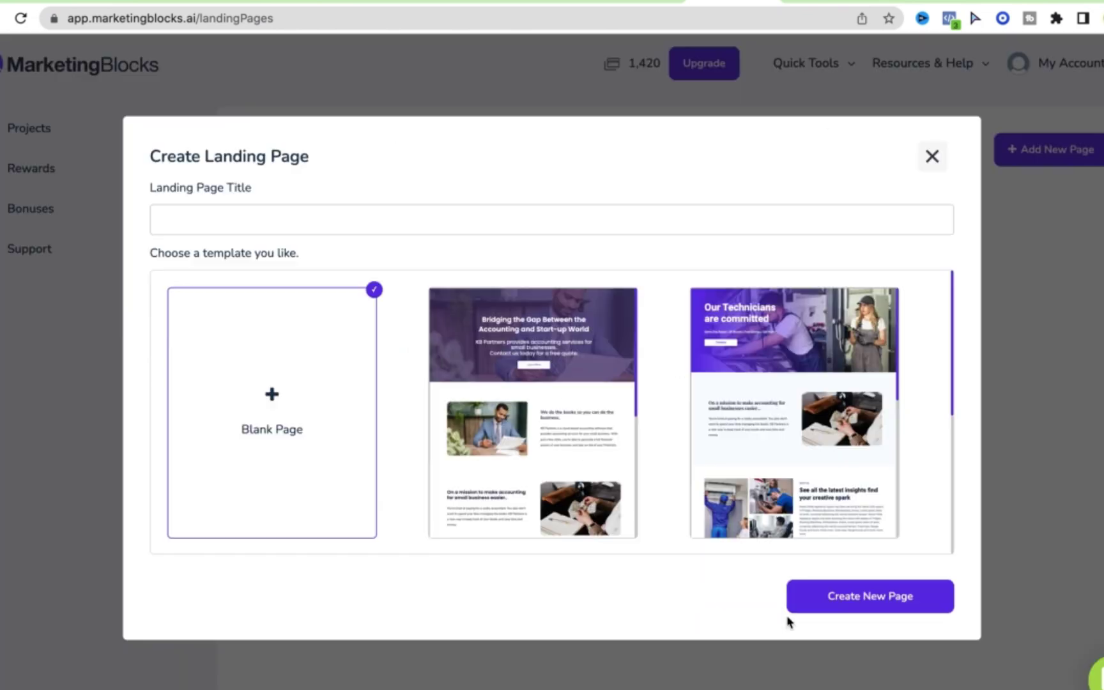
pyautogui.click(456, 223)
pyautogui.write('CupNAds YouTube Content Growth Plan')
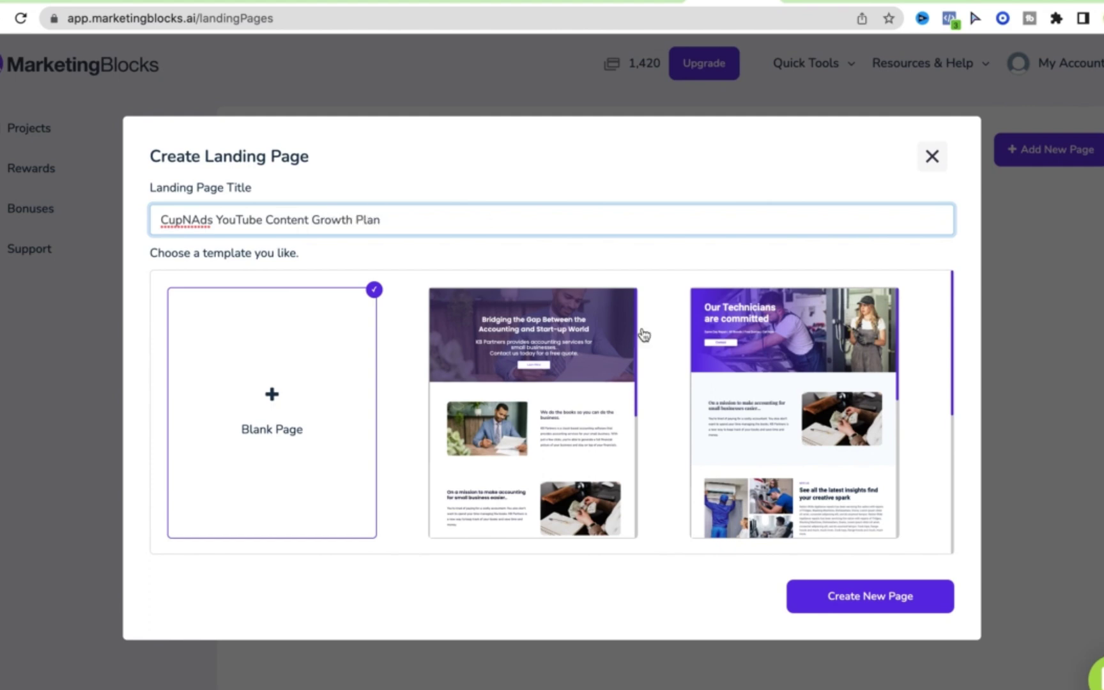
pyautogui.scroll(-3, 644, 334)
pyautogui.scroll(-2, 658, 389)
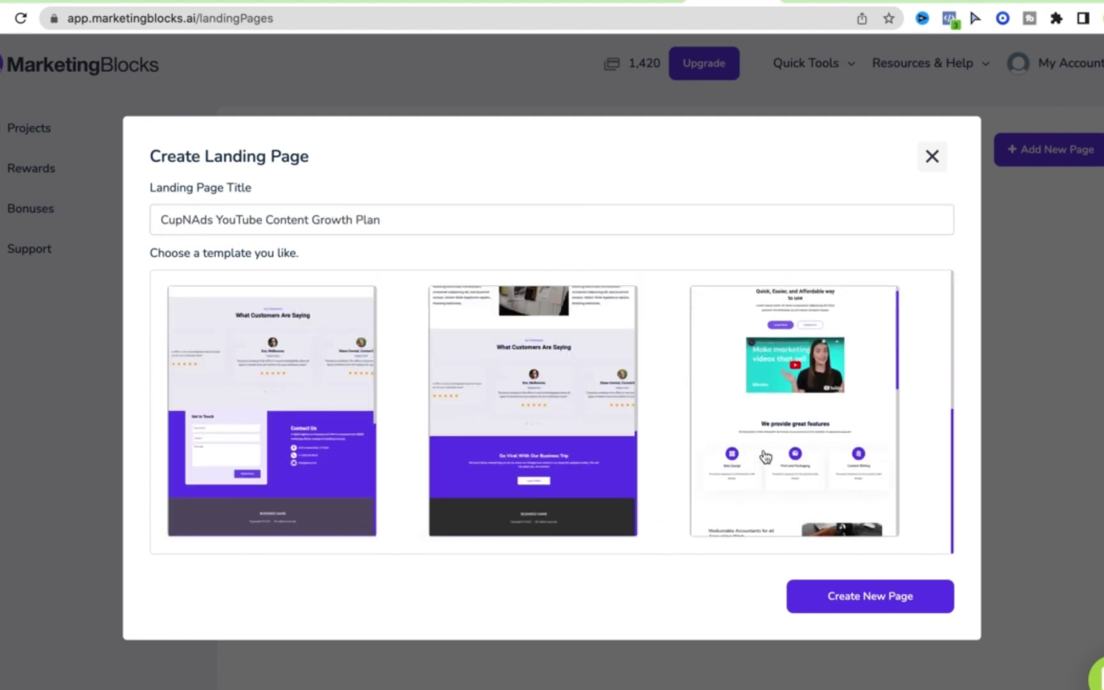
pyautogui.scroll(5, 665, 424)
pyautogui.scroll(-2, 665, 402)
pyautogui.scroll(-3, 639, 397)
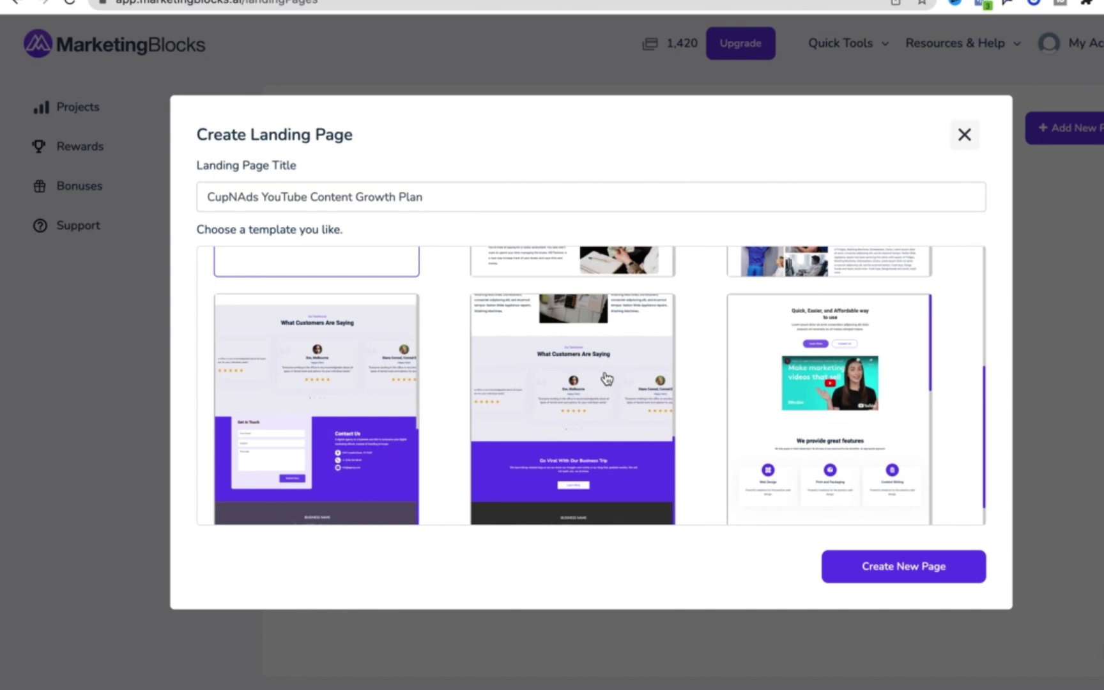
pyautogui.scroll(4, 610, 383)
pyautogui.scroll(-3, 613, 393)
pyautogui.click(617, 401)
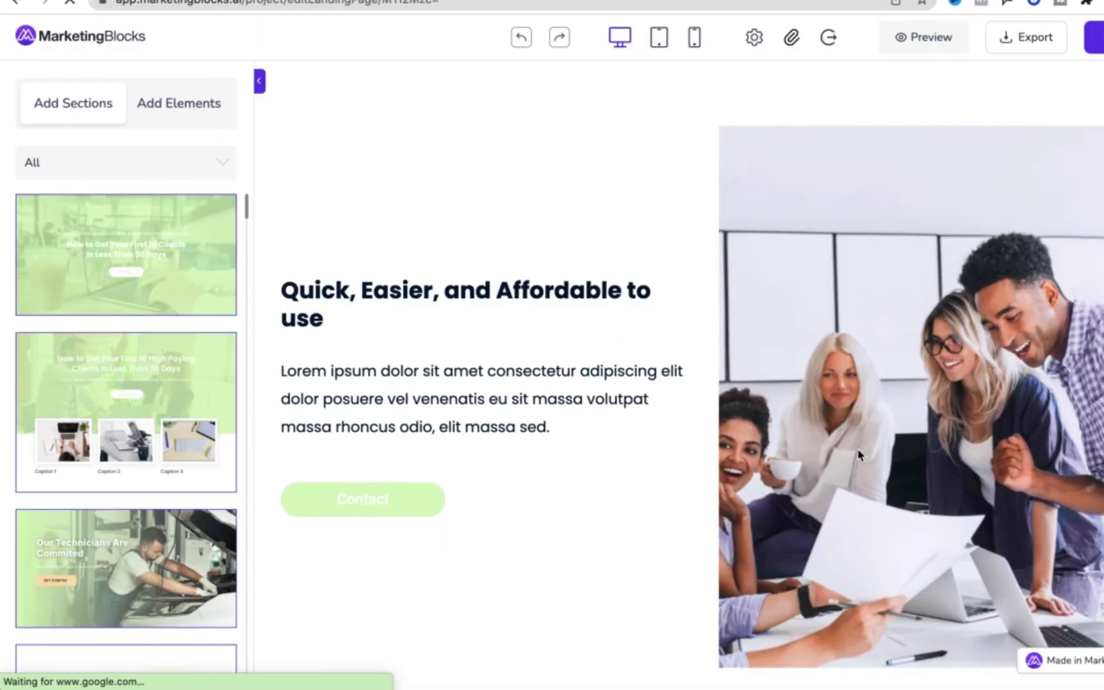
# Review the generated landing page and drag a green sign-up section onto it.
pyautogui.scroll(-10, 325, 441)
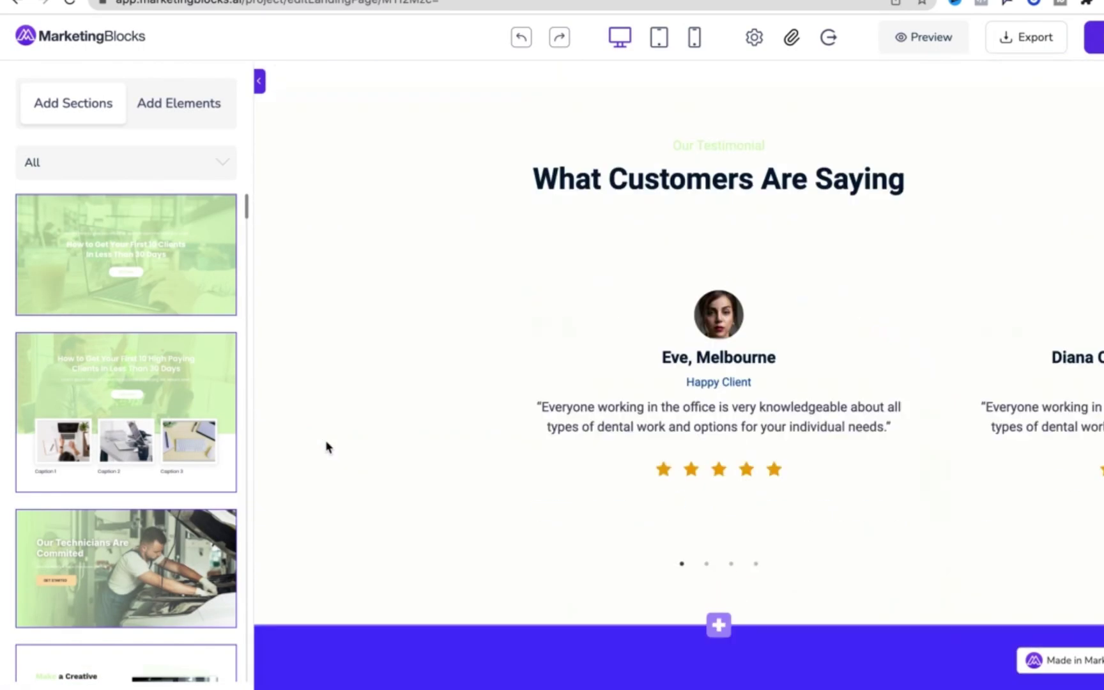
pyautogui.scroll(-5, 326, 446)
pyautogui.scroll(-10, 383, 377)
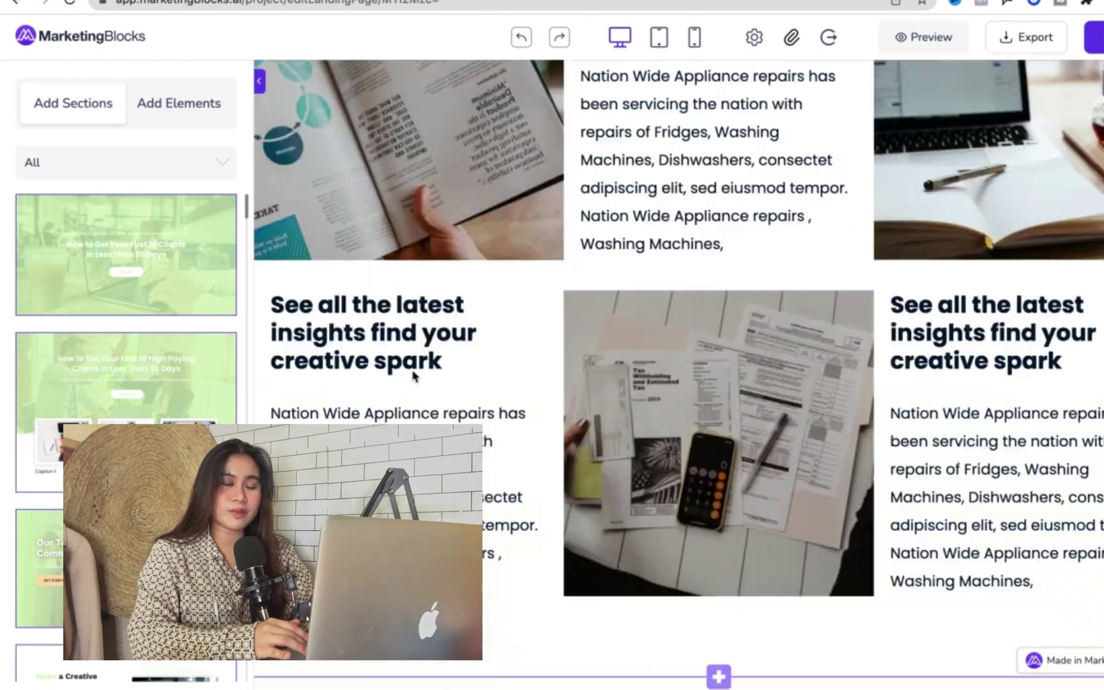
pyautogui.scroll(-10, 414, 375)
pyautogui.scroll(-10, 412, 371)
pyautogui.scroll(-2, 412, 371)
pyautogui.scroll(-10, 412, 372)
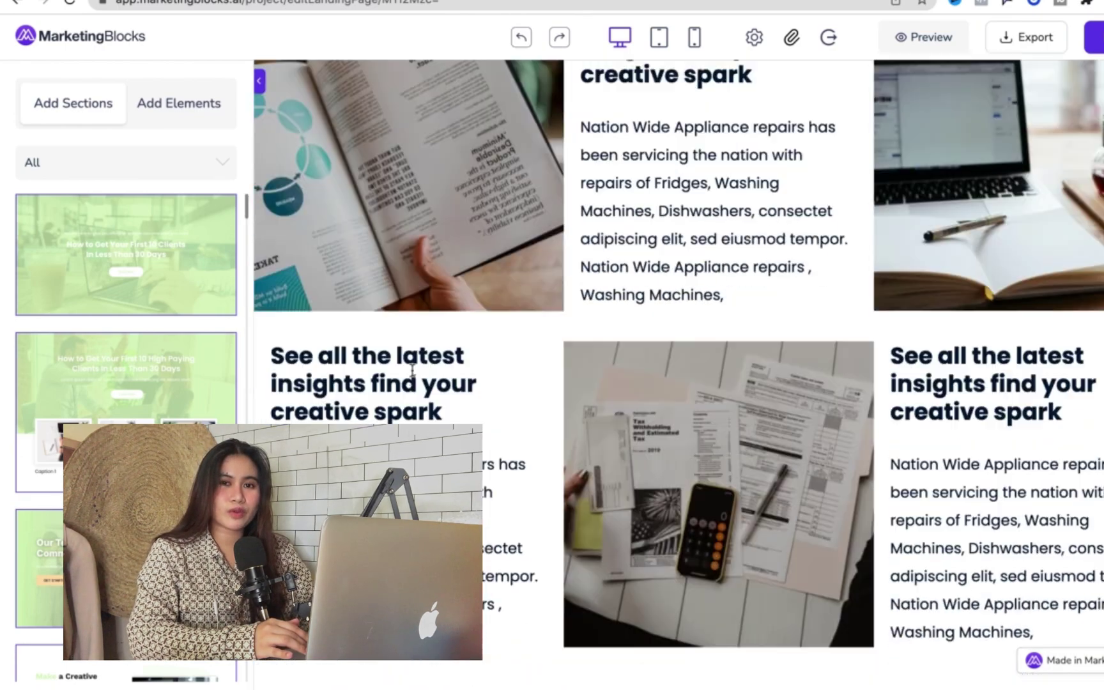
pyautogui.scroll(-5, 412, 374)
pyautogui.scroll(-3, 413, 373)
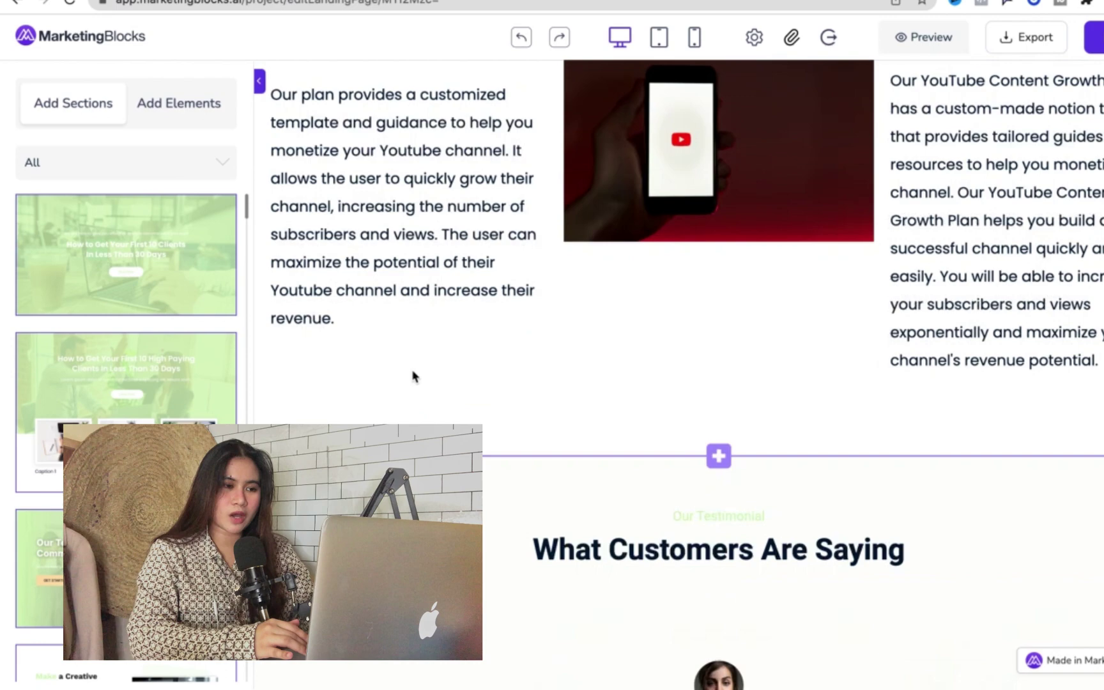
pyautogui.scroll(-10, 414, 374)
pyautogui.scroll(-5, 109, 301)
pyautogui.scroll(-5, 112, 300)
pyautogui.scroll(-3, 139, 350)
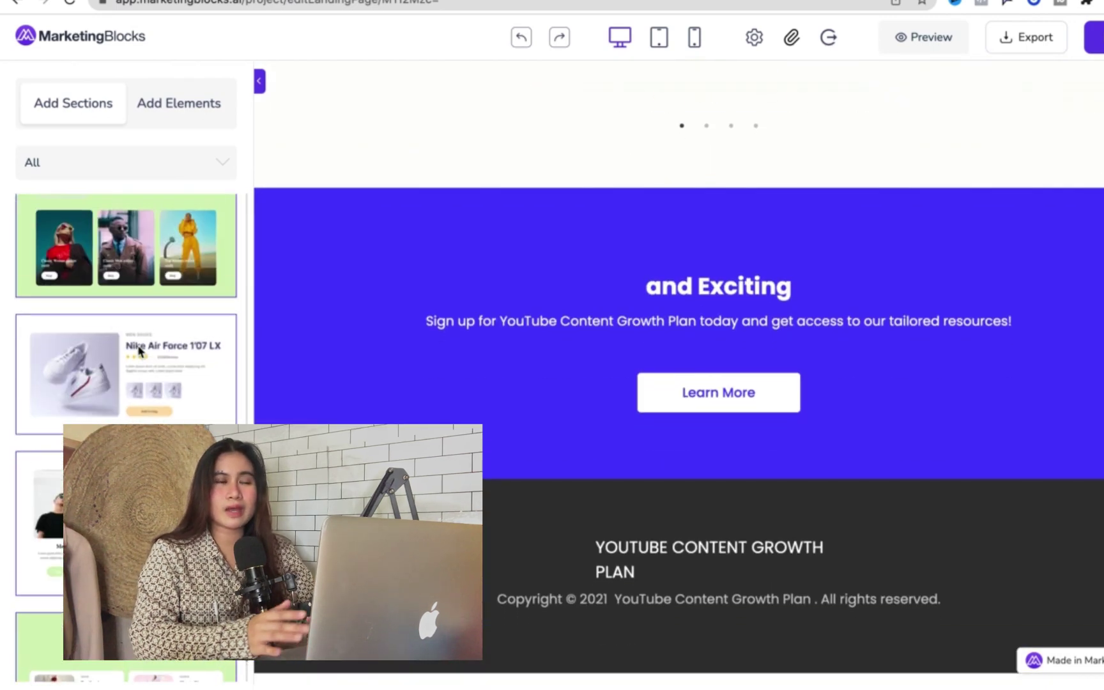
pyautogui.scroll(5, 186, 306)
pyautogui.scroll(5, 184, 308)
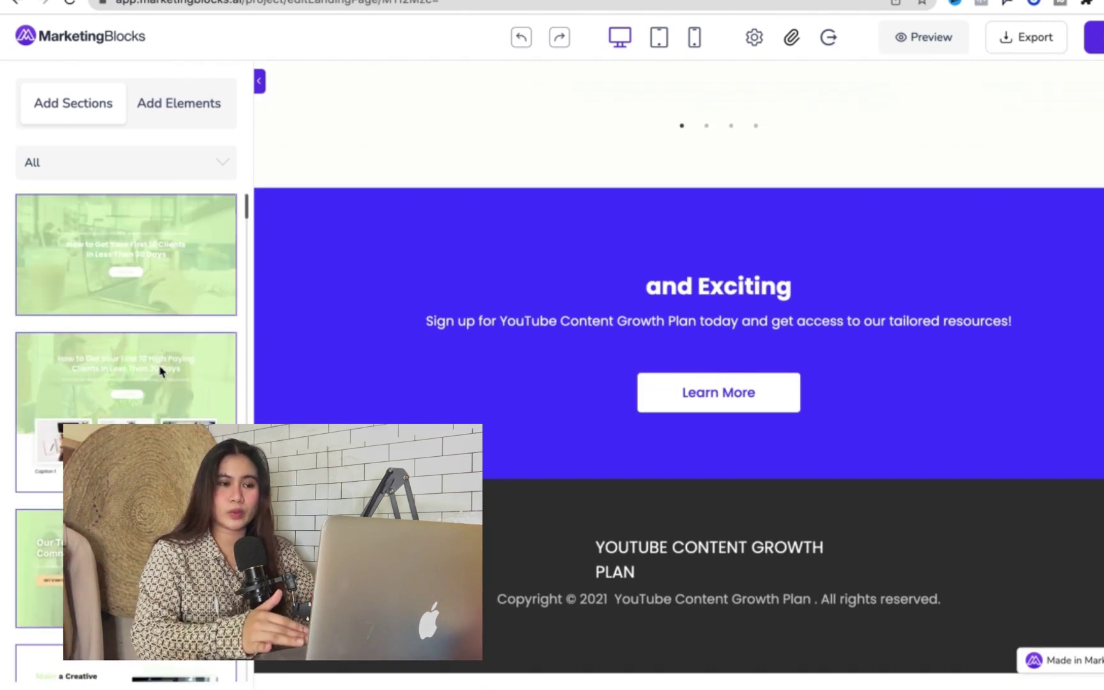
pyautogui.moveTo(146, 279); pyautogui.dragTo(526, 286)
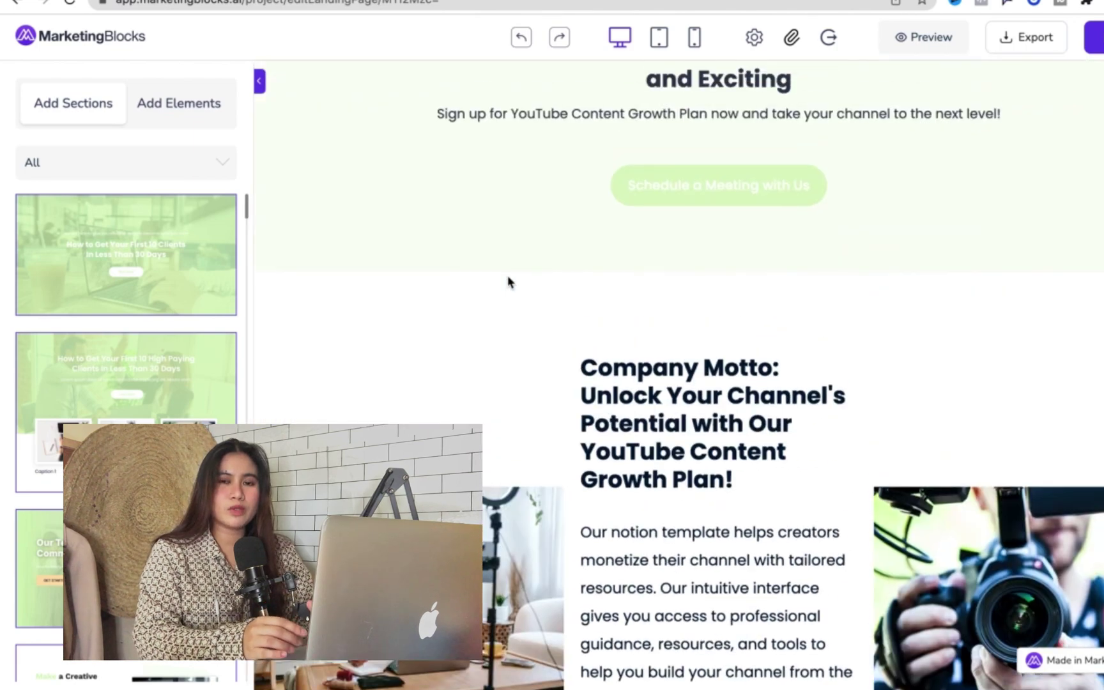
pyautogui.click(664, 396)
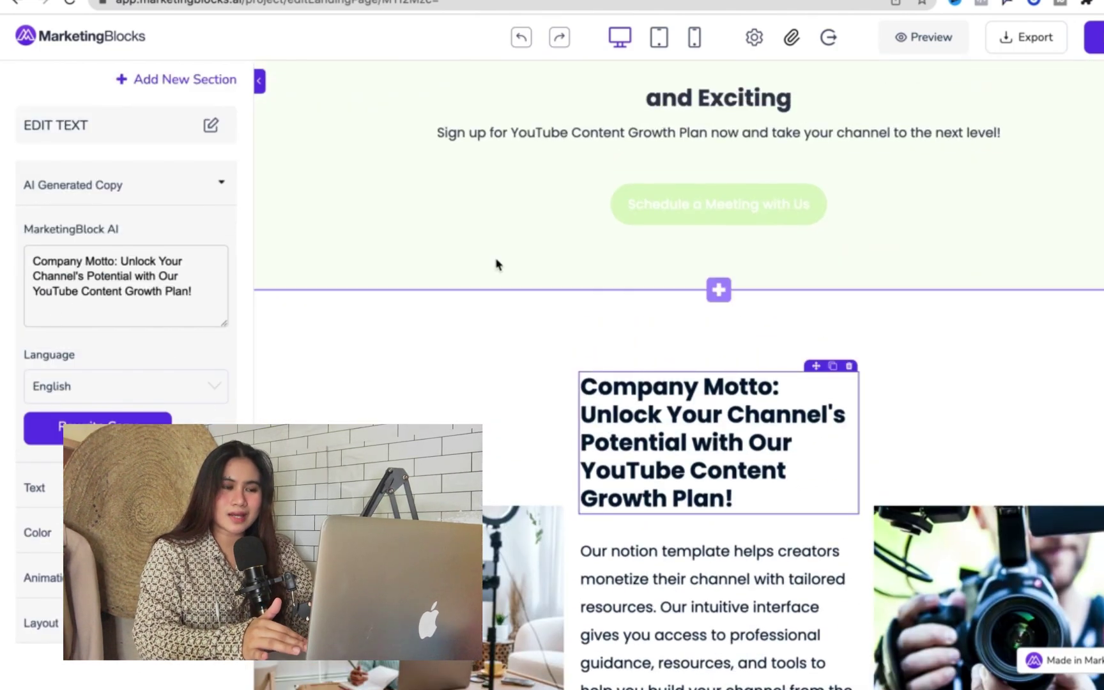
pyautogui.scroll(5, 597, 313)
pyautogui.scroll(5, 597, 313)
pyautogui.click(181, 190)
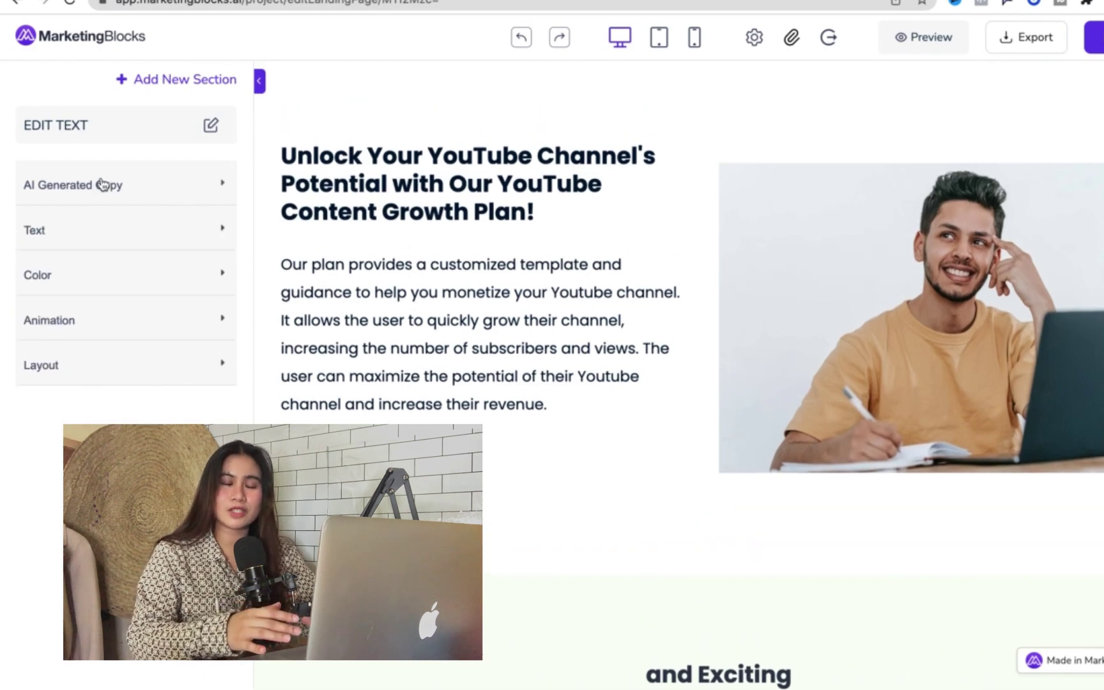
pyautogui.click(99, 184)
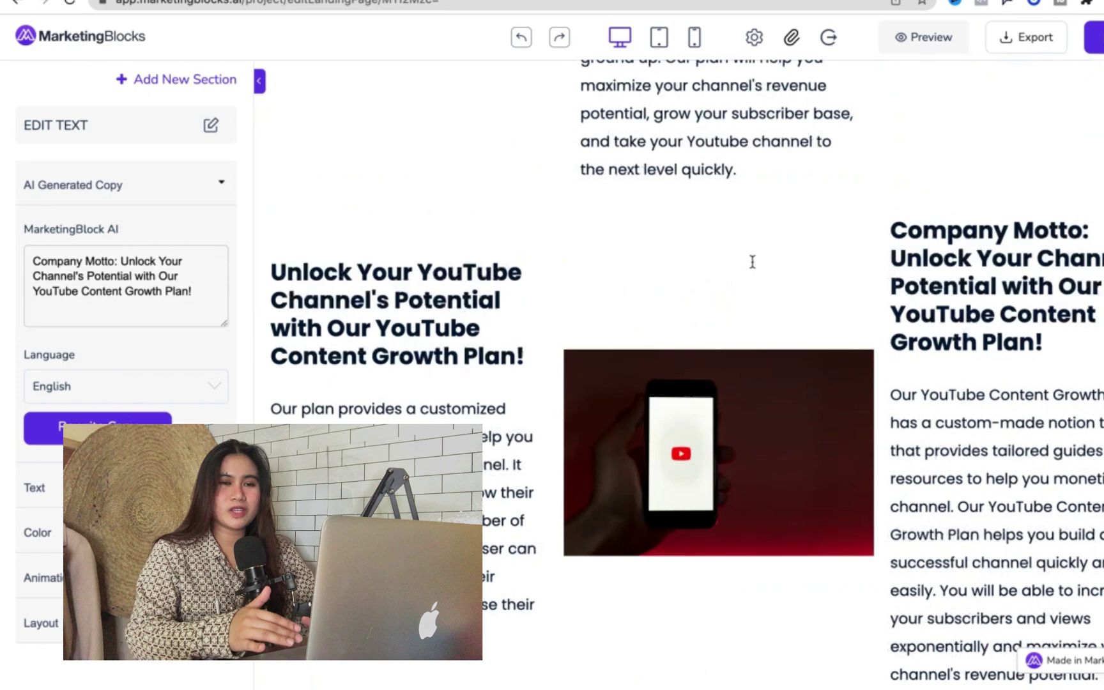
pyautogui.click(470, 281)
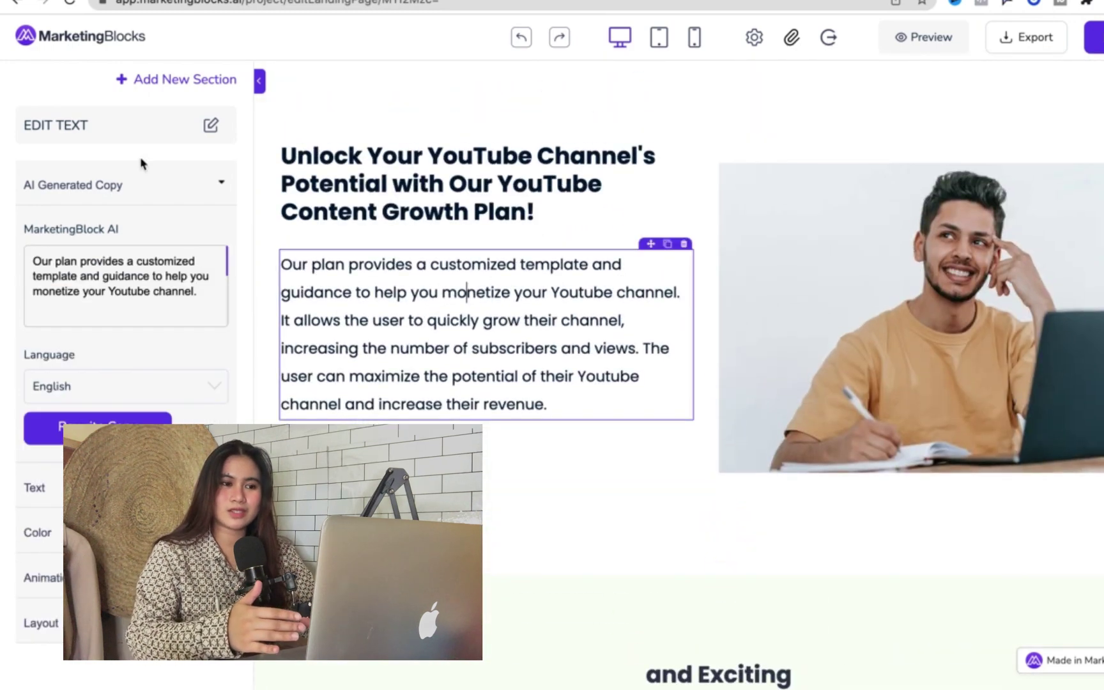
pyautogui.click(528, 184)
pyautogui.scroll(-2, 486, 329)
pyautogui.scroll(-10, 511, 342)
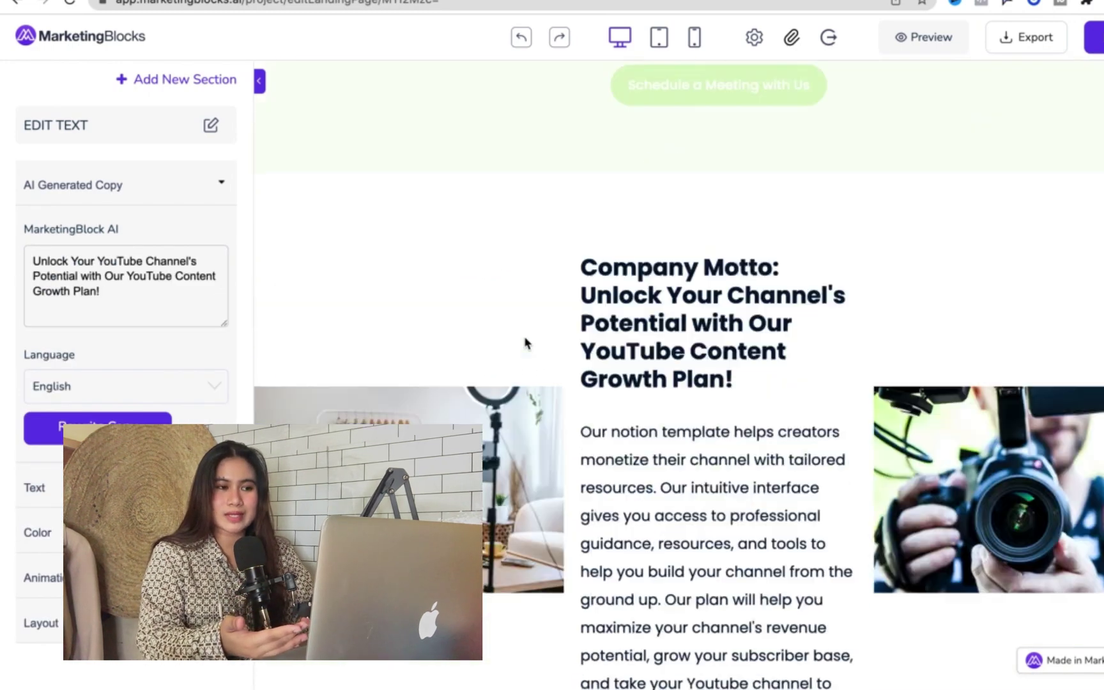
pyautogui.scroll(-5, 525, 345)
pyautogui.scroll(3, 623, 247)
pyautogui.scroll(3, 621, 242)
pyautogui.click(376, 229)
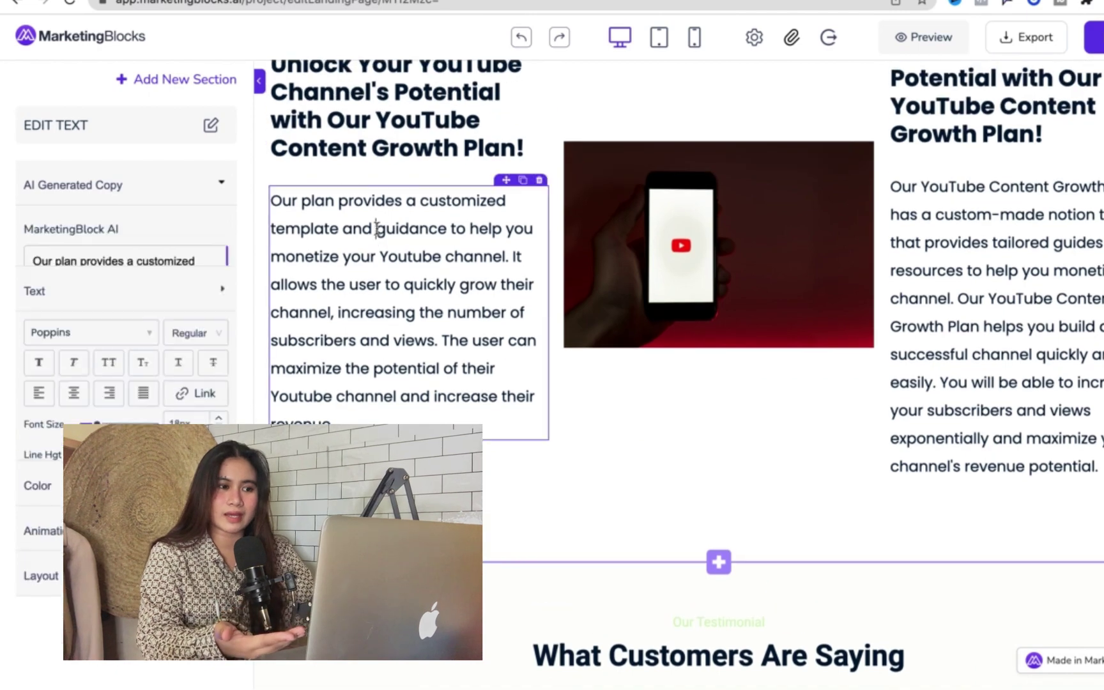
pyautogui.scroll(3, 383, 256)
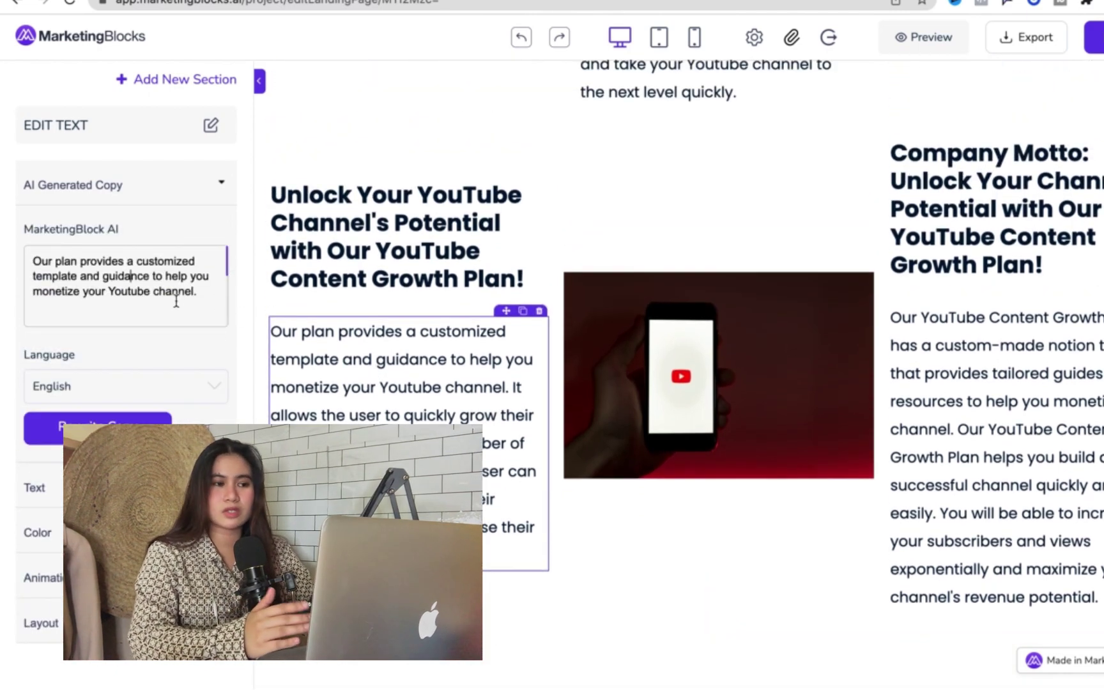
pyautogui.scroll(2, 977, 374)
pyautogui.scroll(-5, 977, 375)
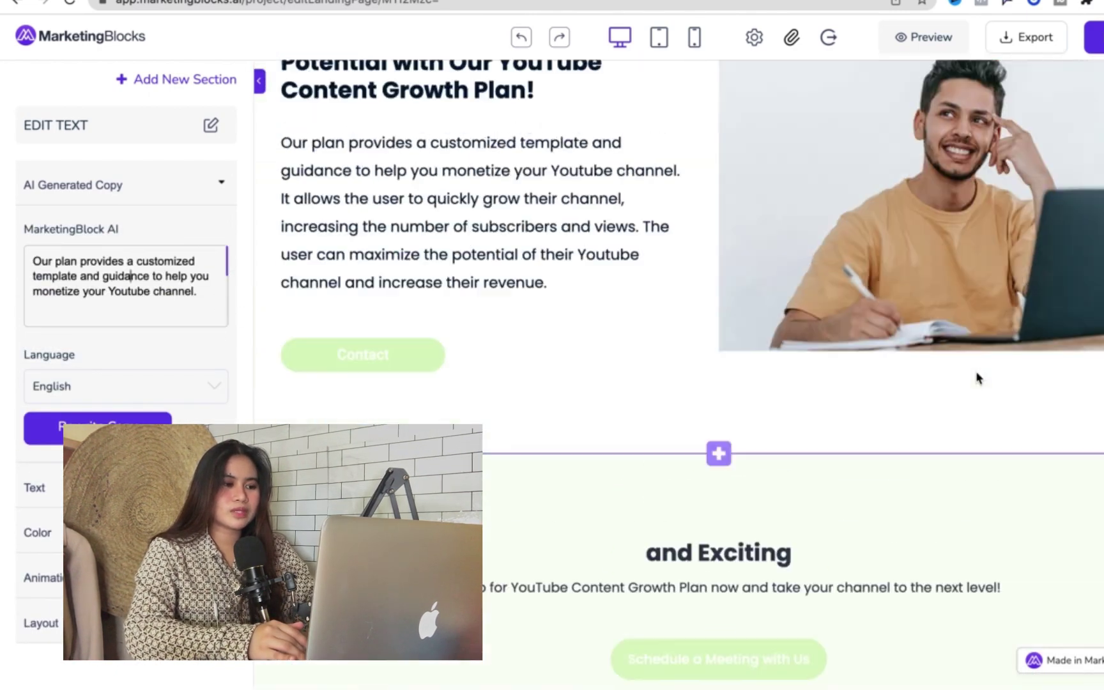
pyautogui.scroll(2, 979, 377)
pyautogui.scroll(-5, 977, 376)
pyautogui.scroll(-5, 977, 376)
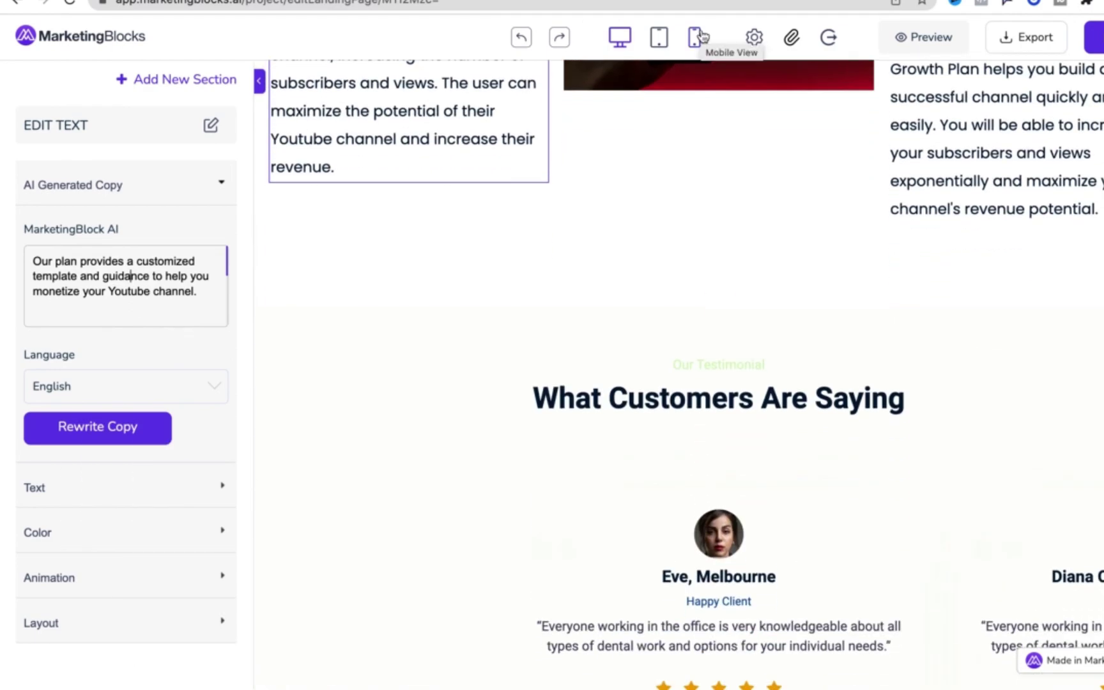
pyautogui.scroll(5, 789, 294)
pyautogui.scroll(3, 788, 294)
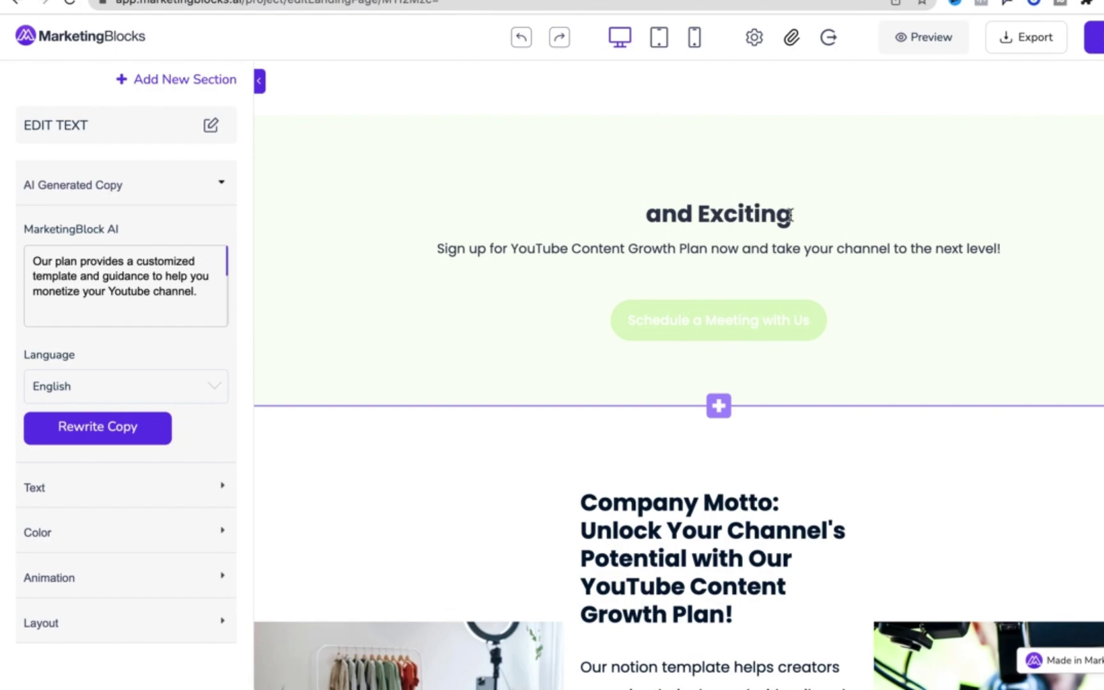
pyautogui.scroll(-2, 419, 221)
pyautogui.scroll(-5, 764, 212)
pyautogui.scroll(-4, 510, 259)
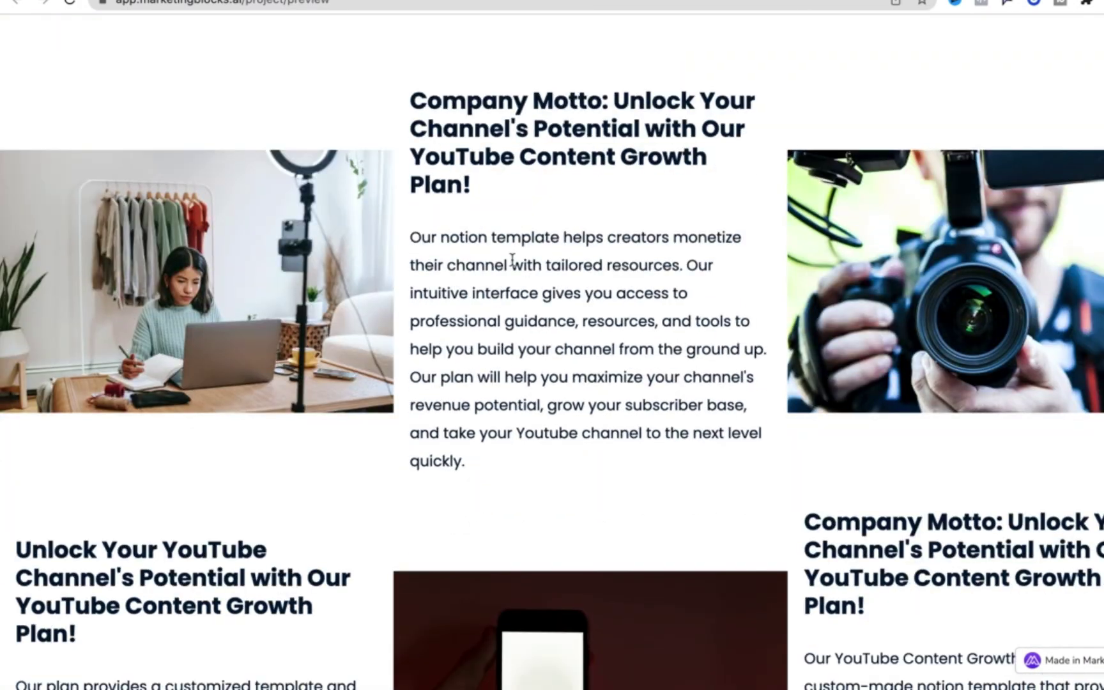
pyautogui.scroll(-5, 516, 314)
pyautogui.scroll(-5, 516, 313)
pyautogui.scroll(10, 521, 300)
pyautogui.scroll(-1, 526, 262)
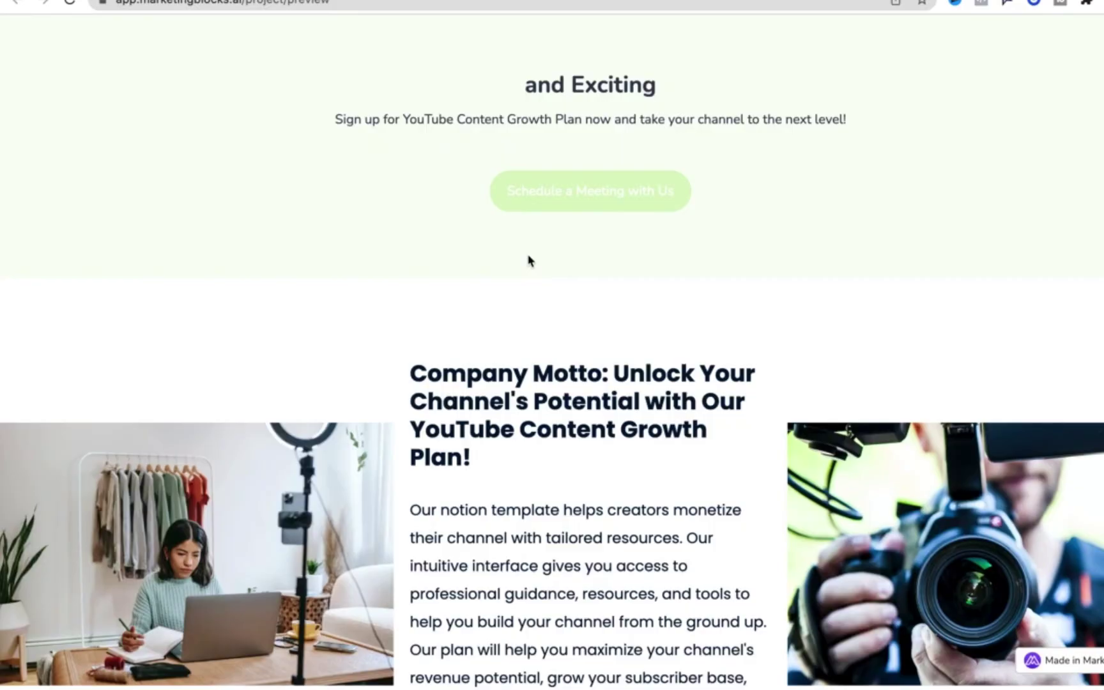
pyautogui.scroll(-5, 549, 448)
pyautogui.scroll(-8, 573, 671)
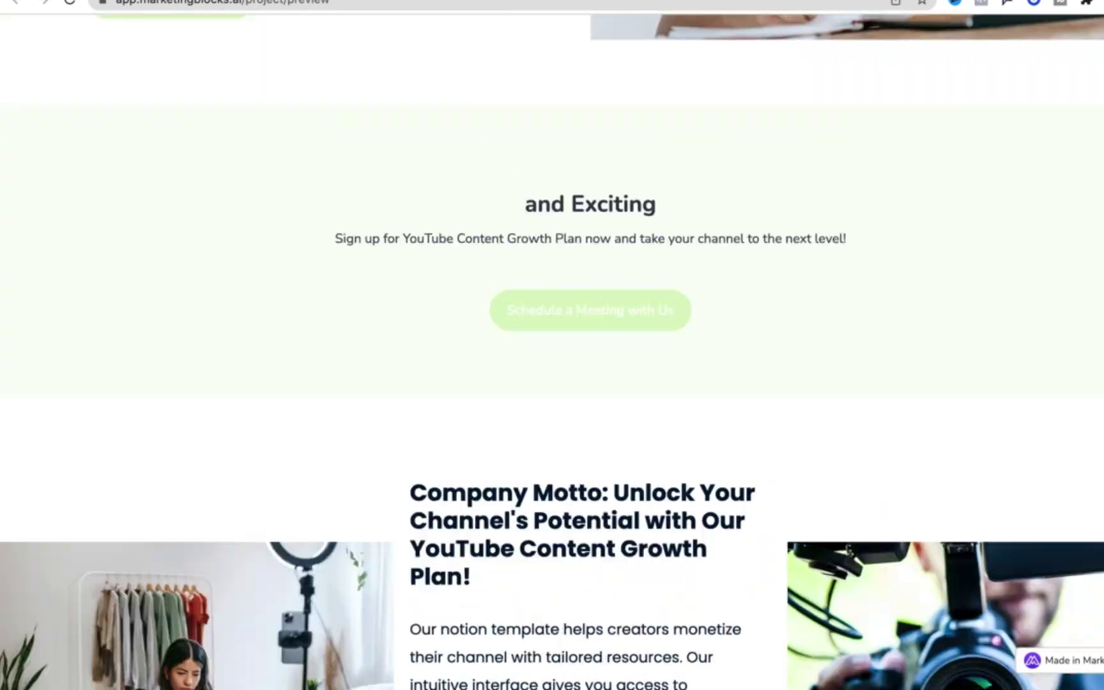
pyautogui.scroll(-2, 837, 239)
pyautogui.scroll(-5, 841, 240)
pyautogui.scroll(-9, 831, 230)
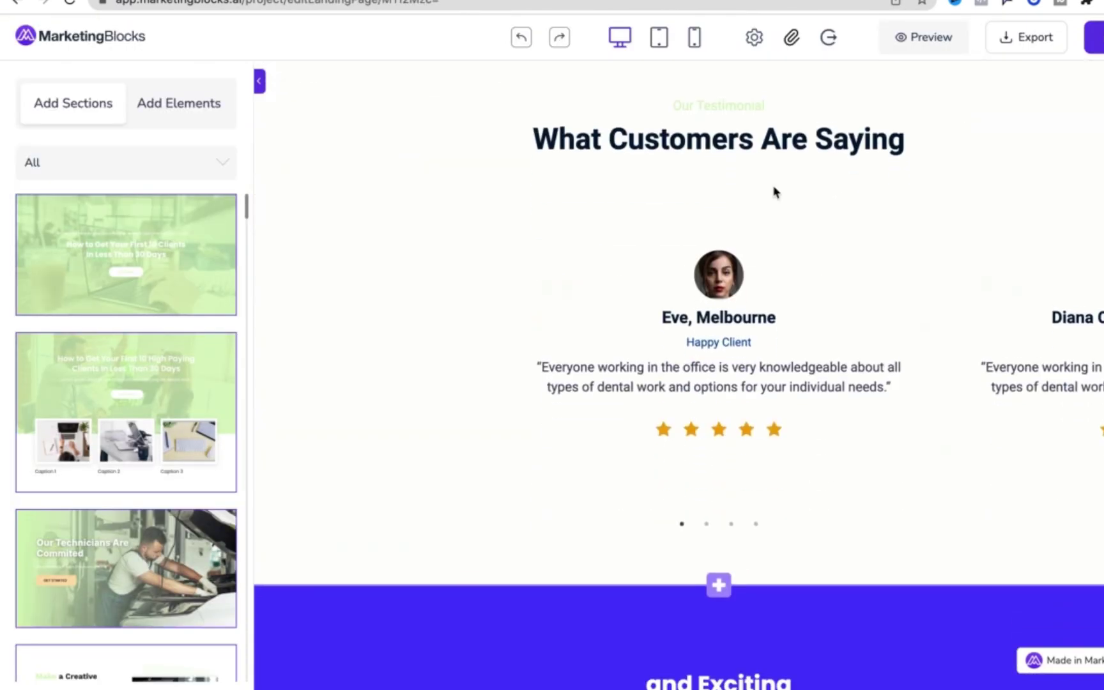
pyautogui.click(60, 41)
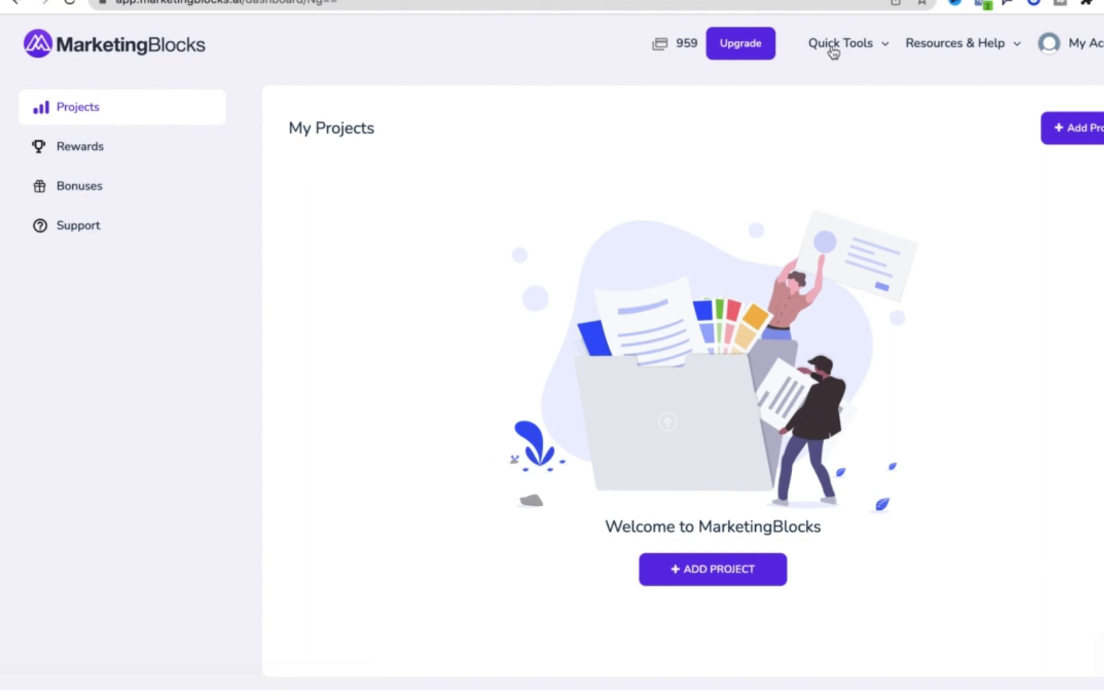
# Open the AI Designer from the Quick Tools list.
pyautogui.click(834, 46)
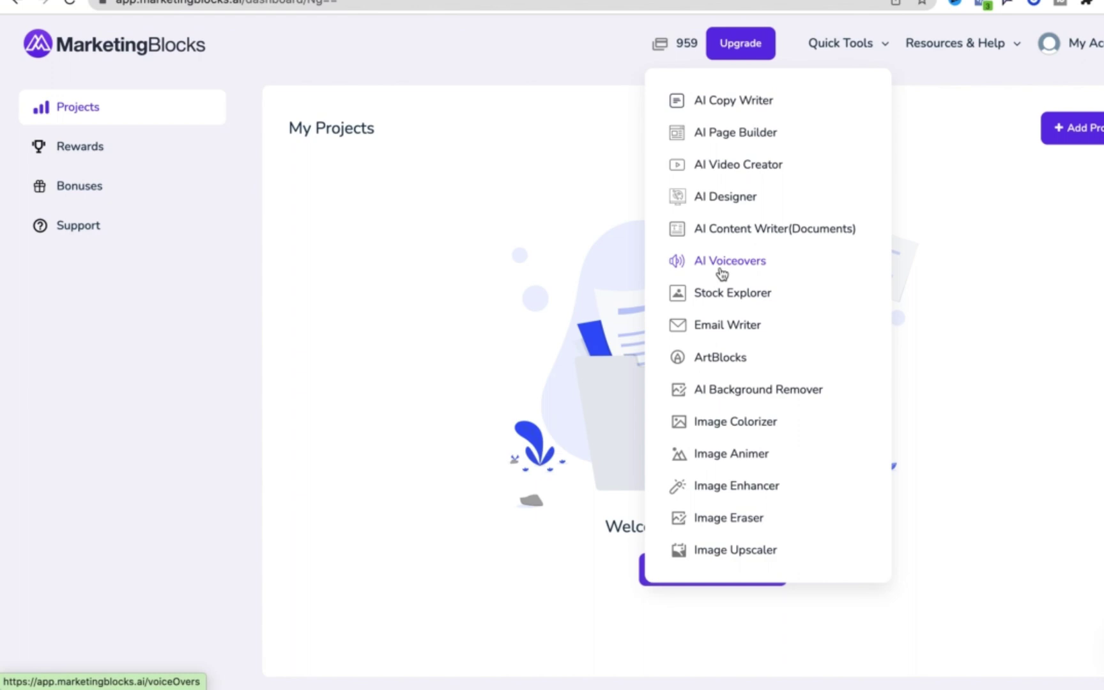
pyautogui.click(729, 199)
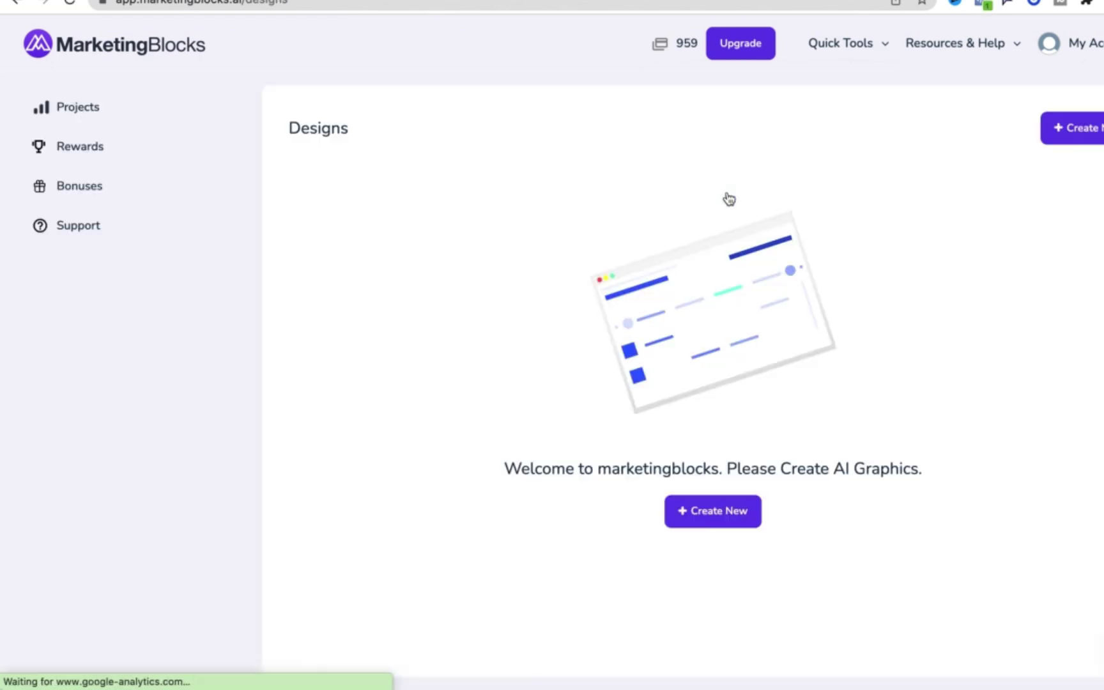
# Start a new design with the YouTube Content Growth Plan name and pasted description.
pyautogui.click(737, 512)
pyautogui.click(351, 181)
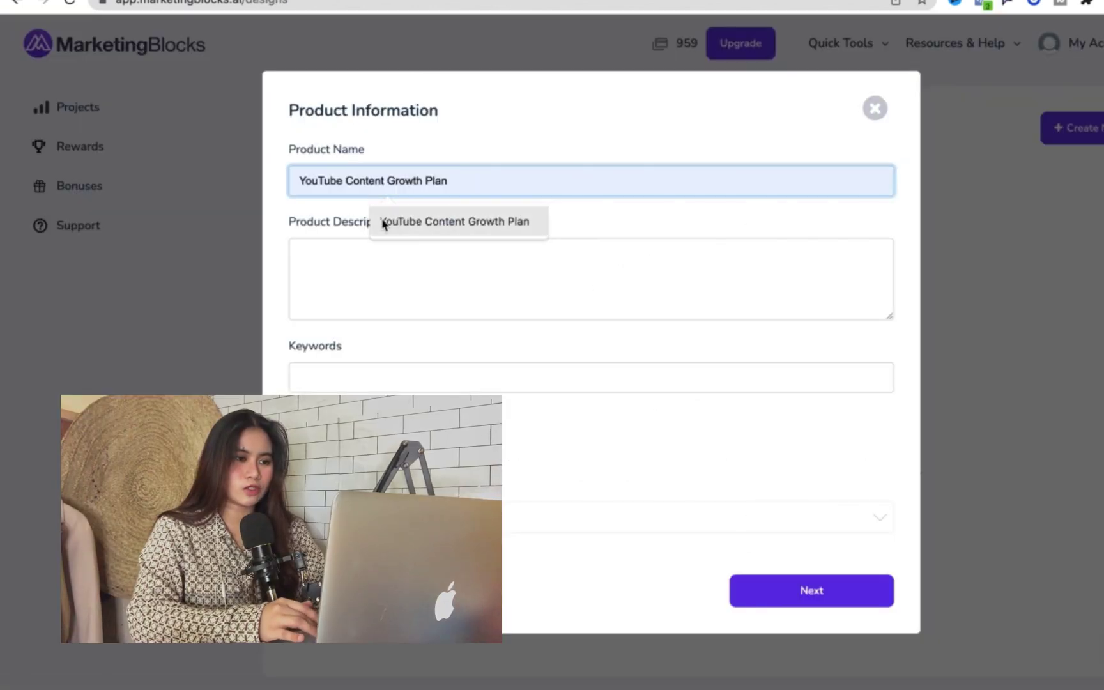
pyautogui.click(382, 224)
pyautogui.click(394, 258)
pyautogui.hotkey('ctrl', 'v')
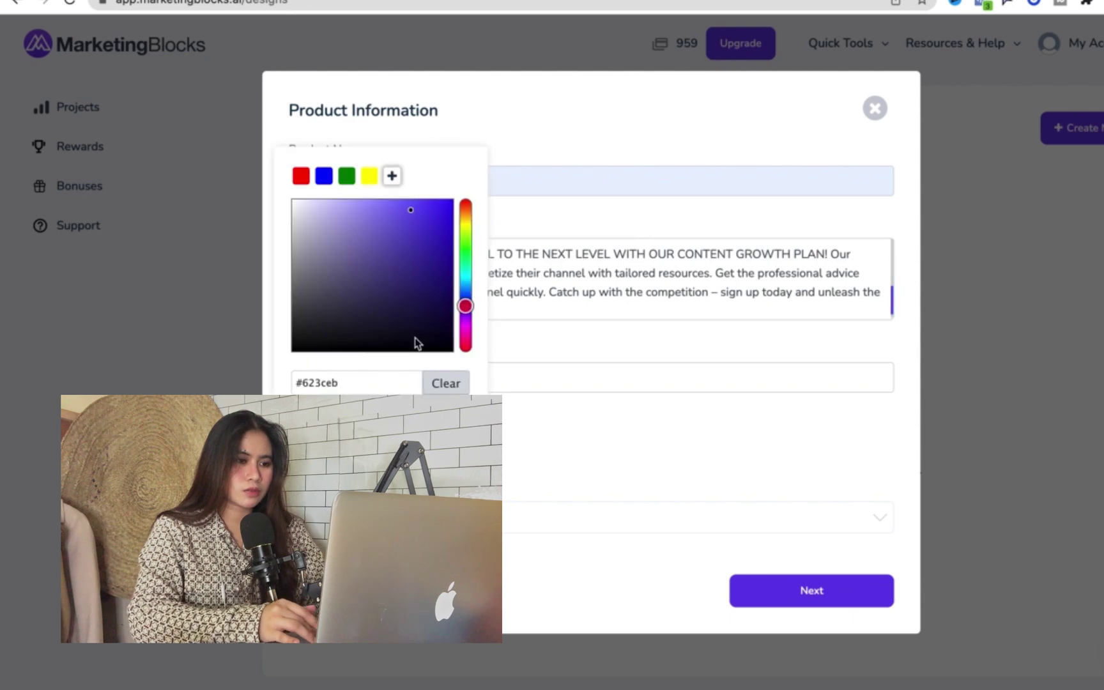
# Pick a light green colour and enter keywords 'youtube, growth, content plan, youtube monetization'.
pyautogui.moveTo(464, 302); pyautogui.dragTo(464, 243)
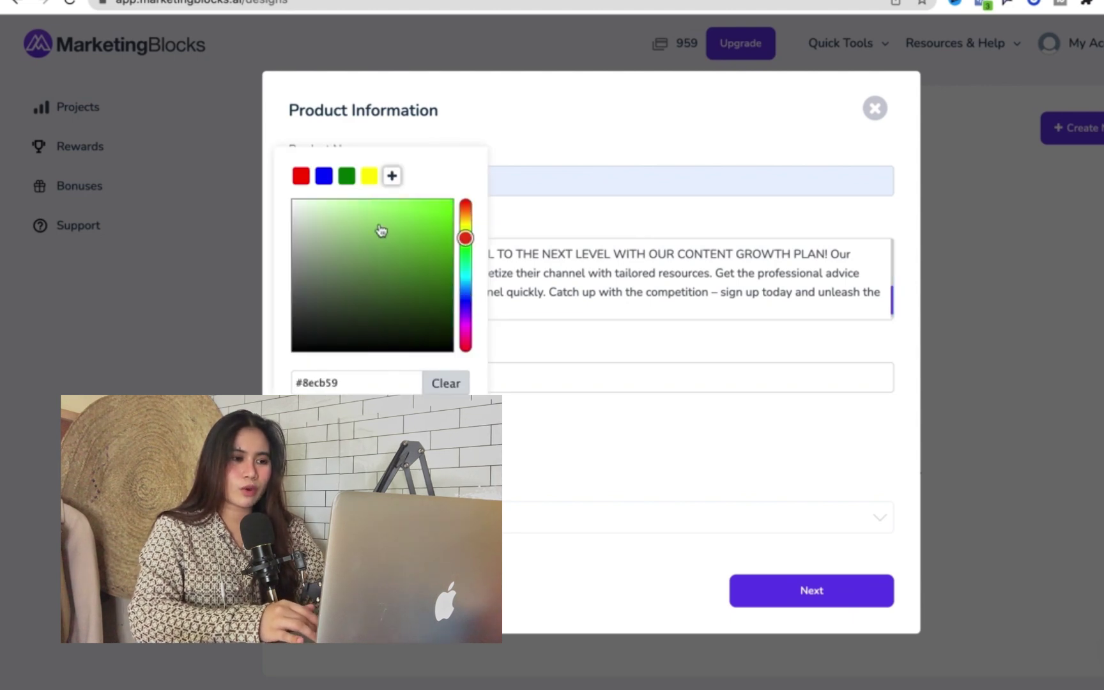
pyautogui.moveTo(381, 231); pyautogui.dragTo(325, 204)
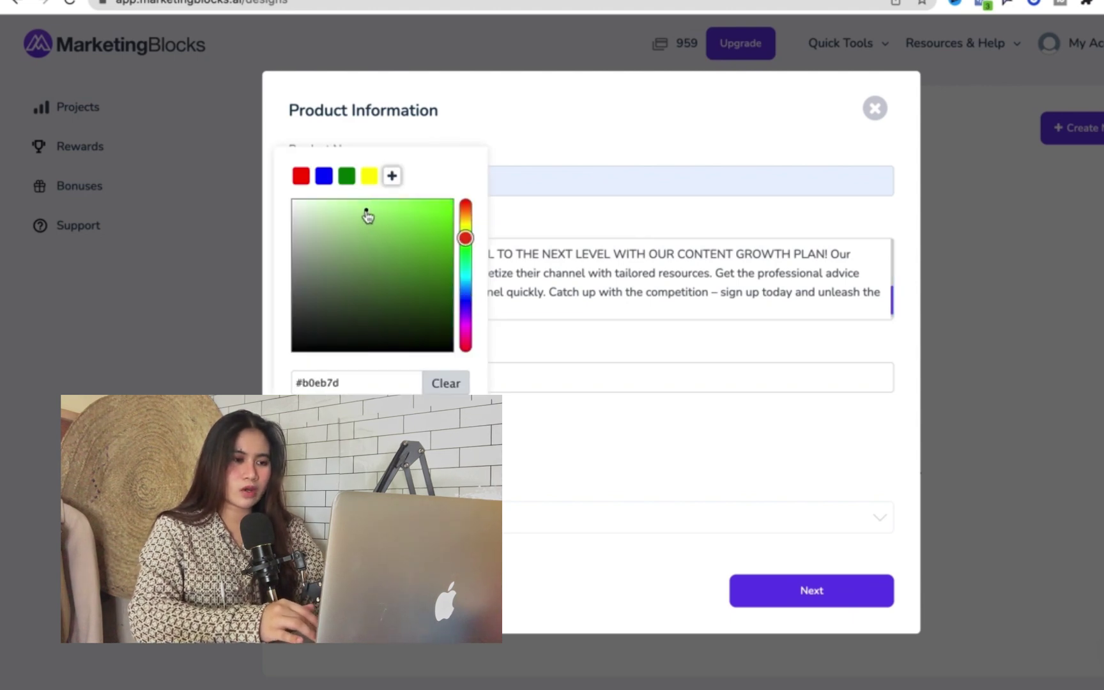
pyautogui.click(542, 414)
pyautogui.click(436, 380)
pyautogui.write('youtube, growth, content plan, youtube monetization')
pyautogui.click(805, 590)
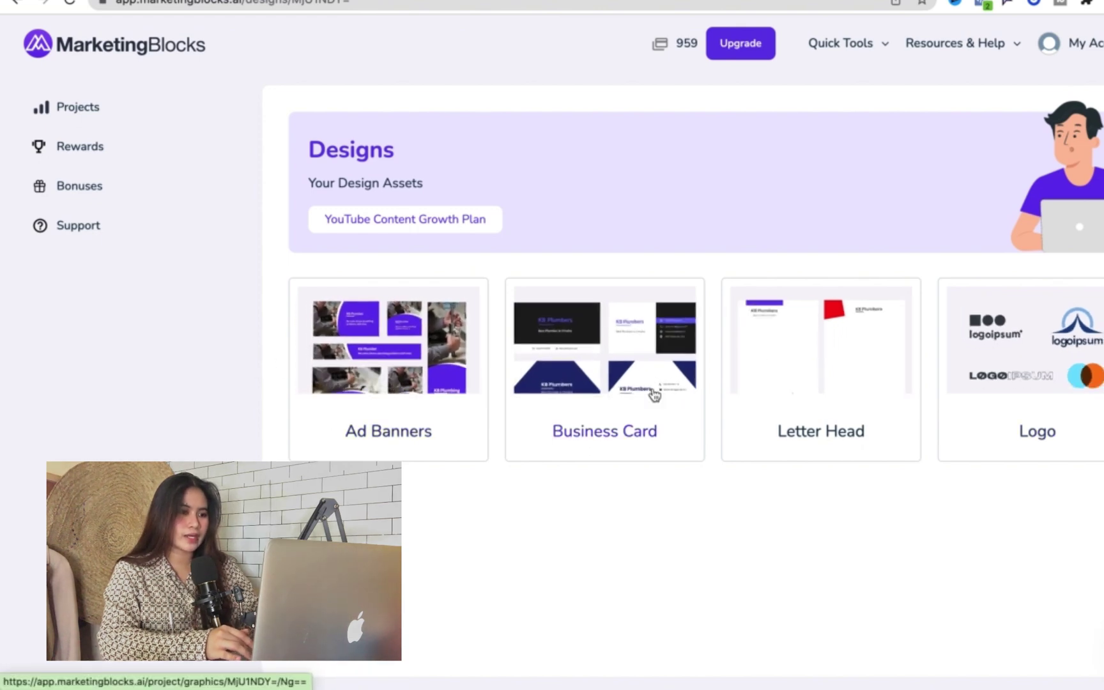
# Open the Ad Banners designs and switch to the fourth template.
pyautogui.click(414, 371)
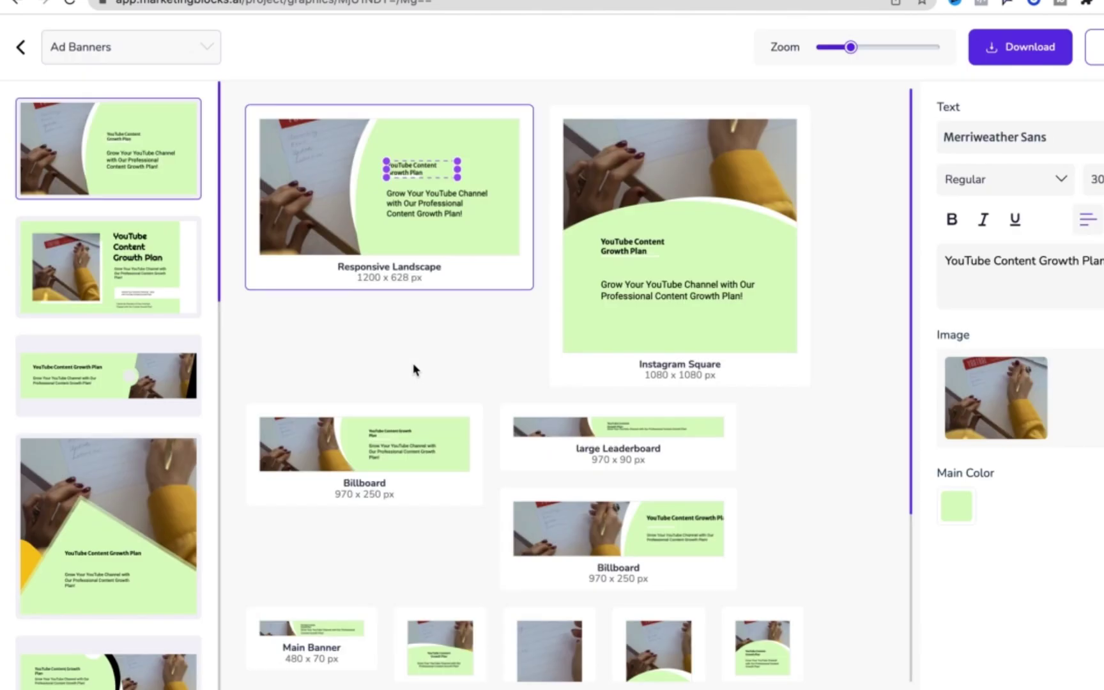
pyautogui.scroll(-5, 645, 601)
pyautogui.scroll(-3, 624, 471)
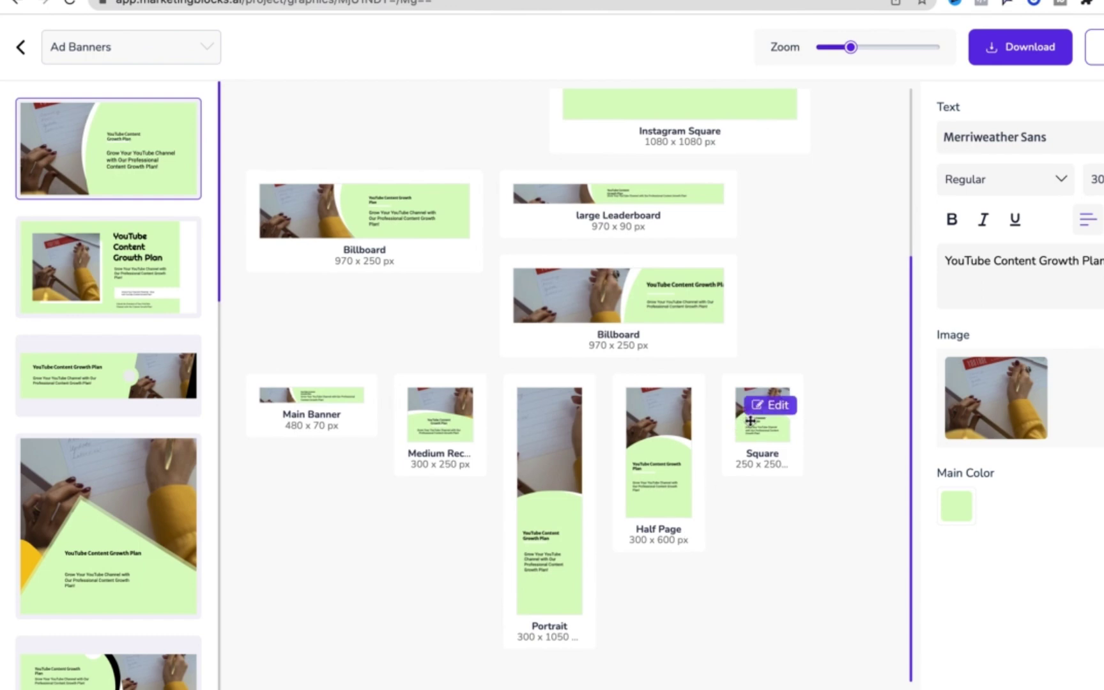
pyautogui.click(126, 530)
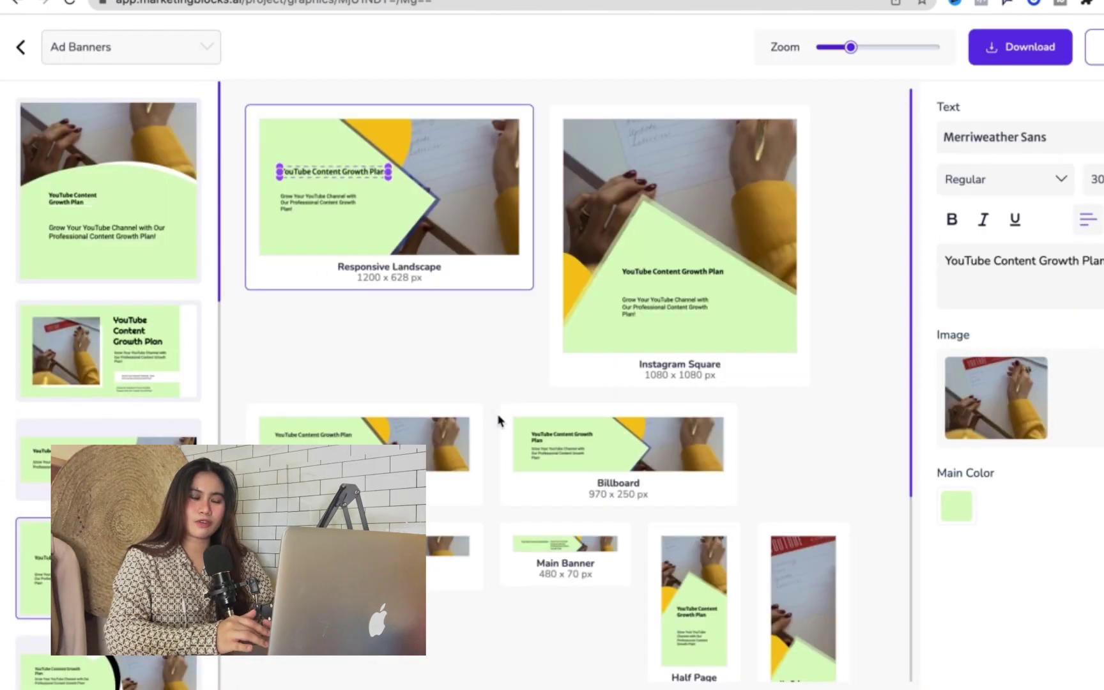
# Apply the teal template and open the 970 x 250 Billboard banner for editing.
pyautogui.scroll(-5, 575, 422)
pyautogui.scroll(-3, 67, 345)
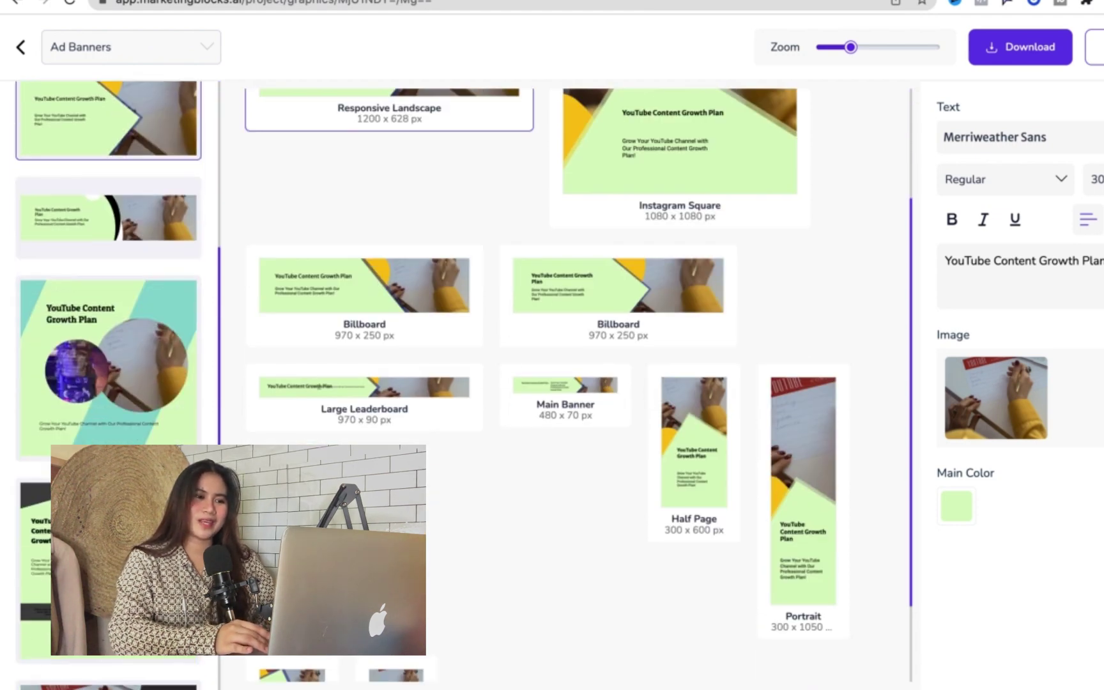
pyautogui.scroll(-3, 67, 345)
pyautogui.scroll(-3, 58, 348)
pyautogui.scroll(-3, 50, 348)
pyautogui.scroll(-3, 51, 348)
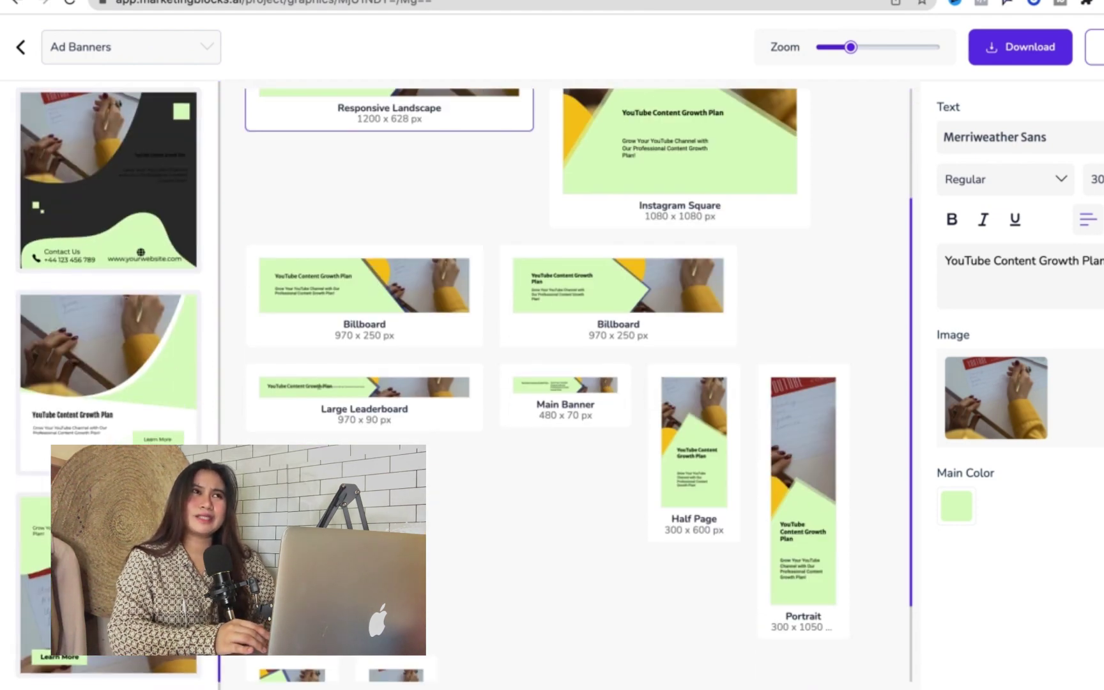
pyautogui.scroll(5, 124, 425)
pyautogui.scroll(1, 123, 426)
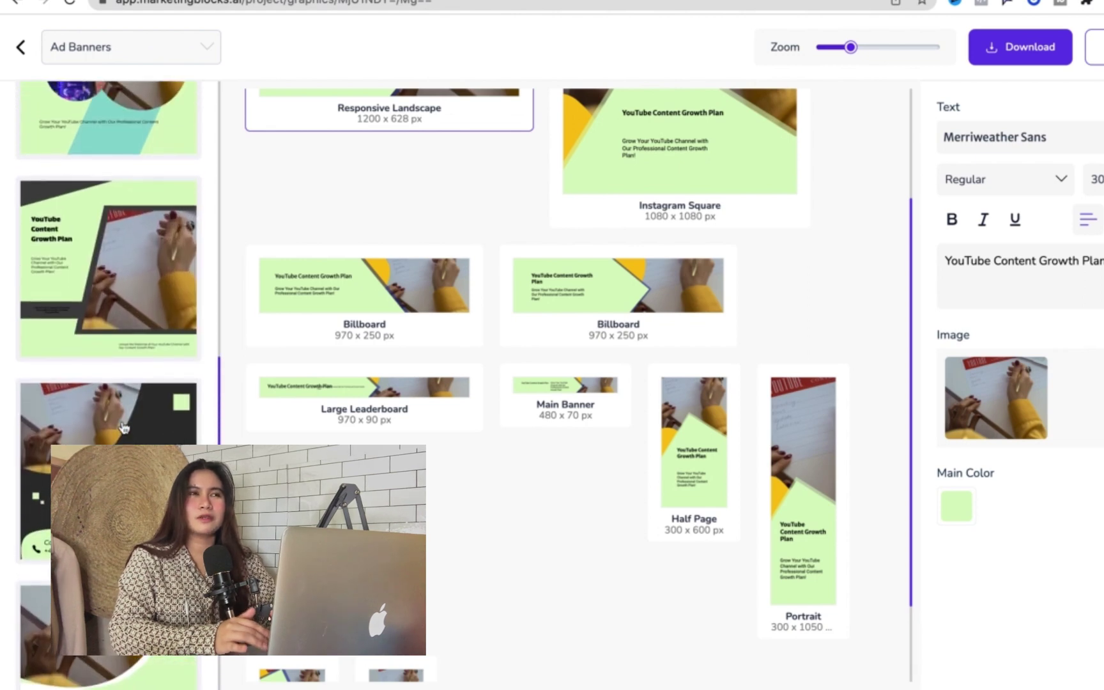
pyautogui.scroll(2, 121, 409)
pyautogui.scroll(3, 118, 383)
pyautogui.scroll(1, 109, 379)
pyautogui.click(107, 379)
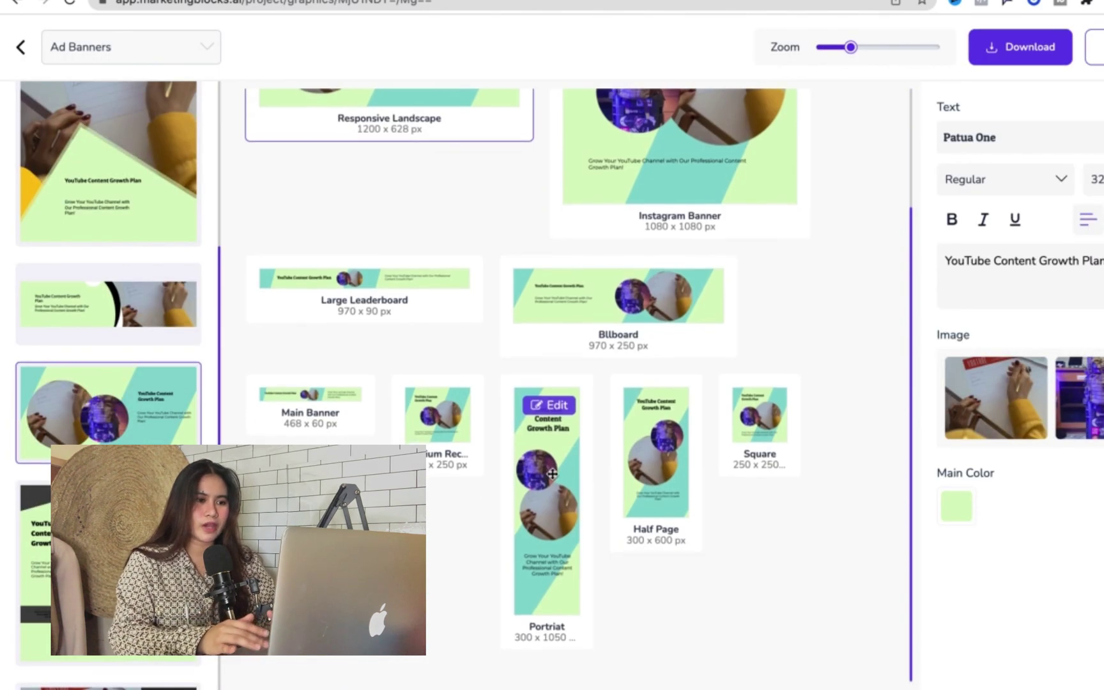
pyautogui.scroll(-3, 579, 474)
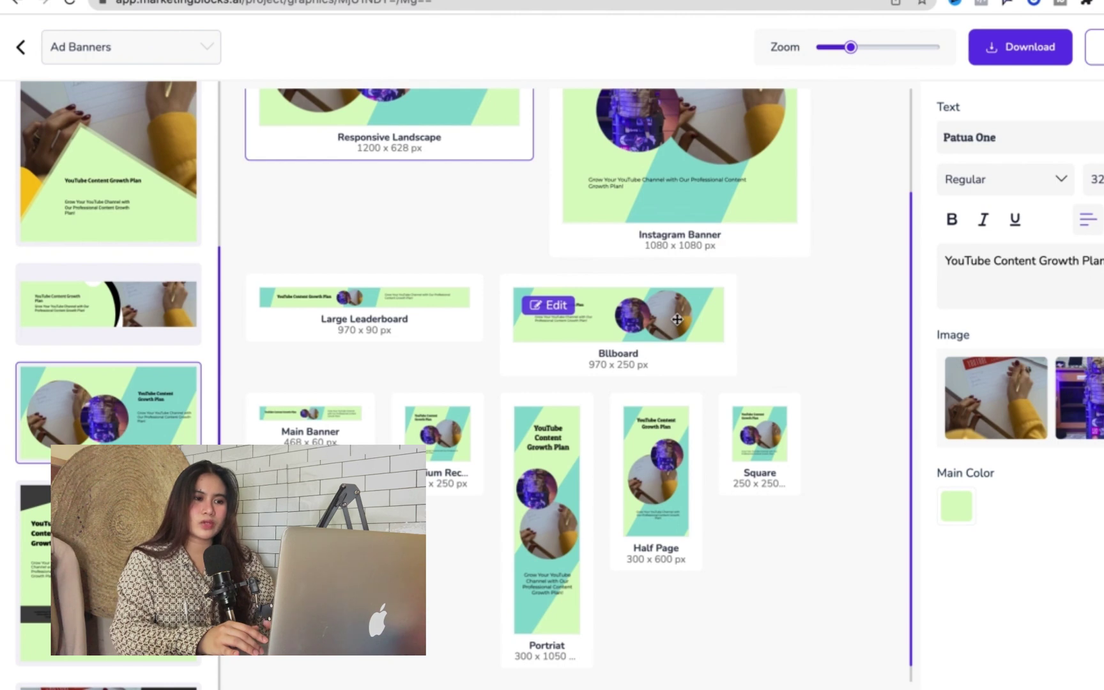
pyautogui.click(556, 309)
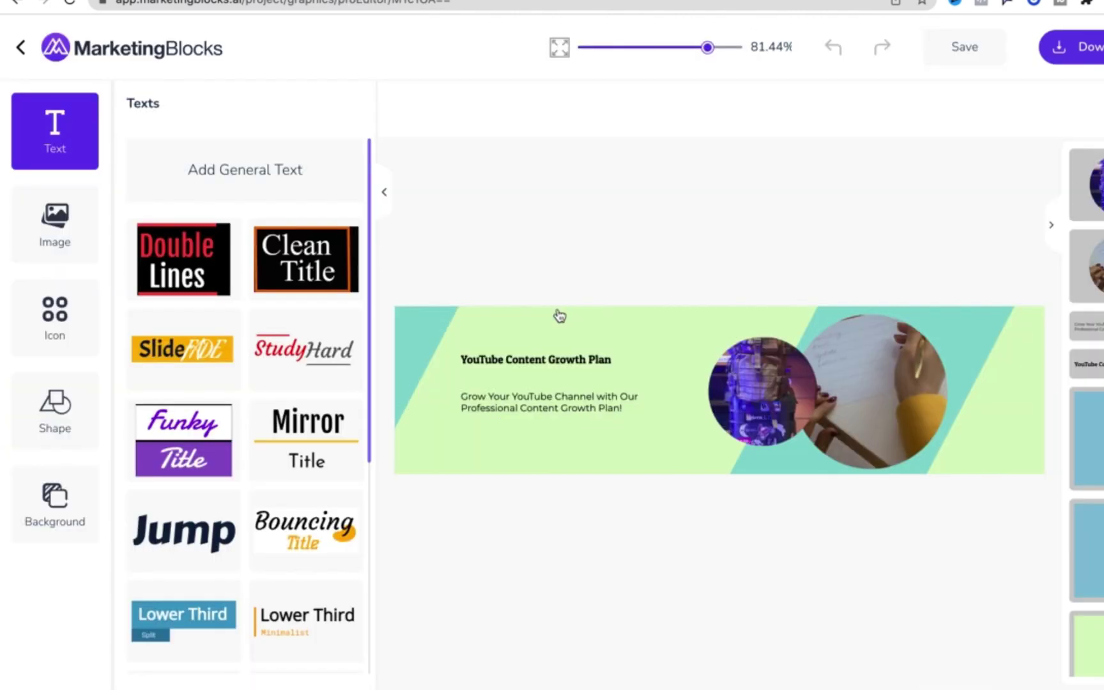
# Enlarge the Billboard banner's title text by dragging its corner handle.
pyautogui.scroll(-3, 215, 546)
pyautogui.scroll(-3, 215, 546)
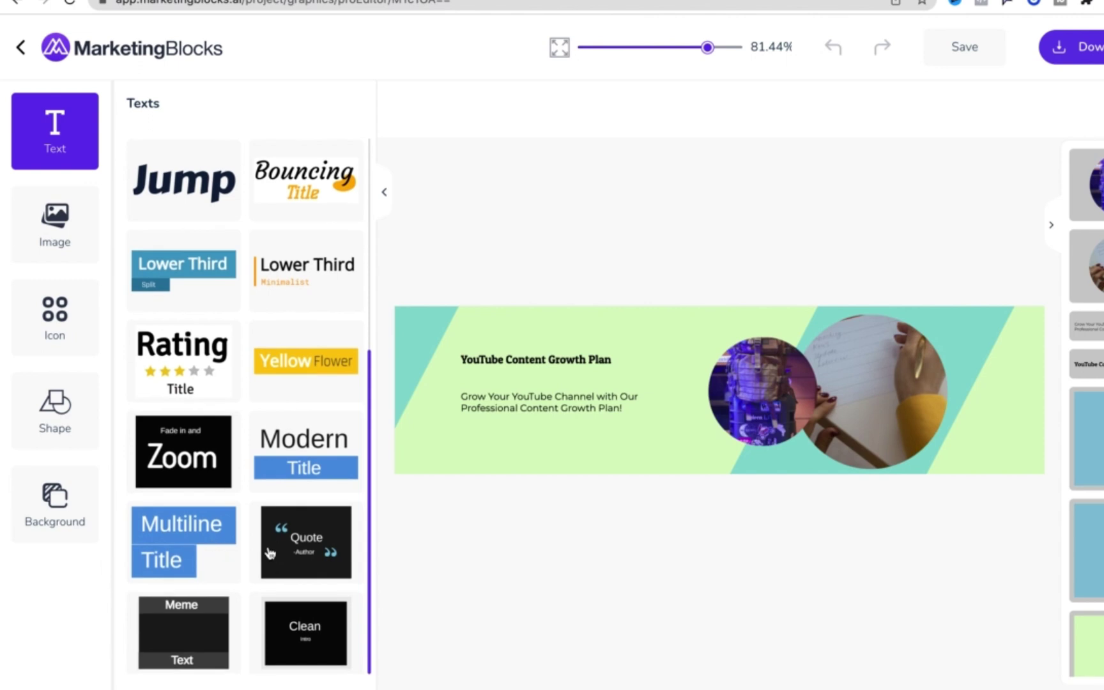
pyautogui.scroll(4, 236, 408)
pyautogui.scroll(2, 236, 407)
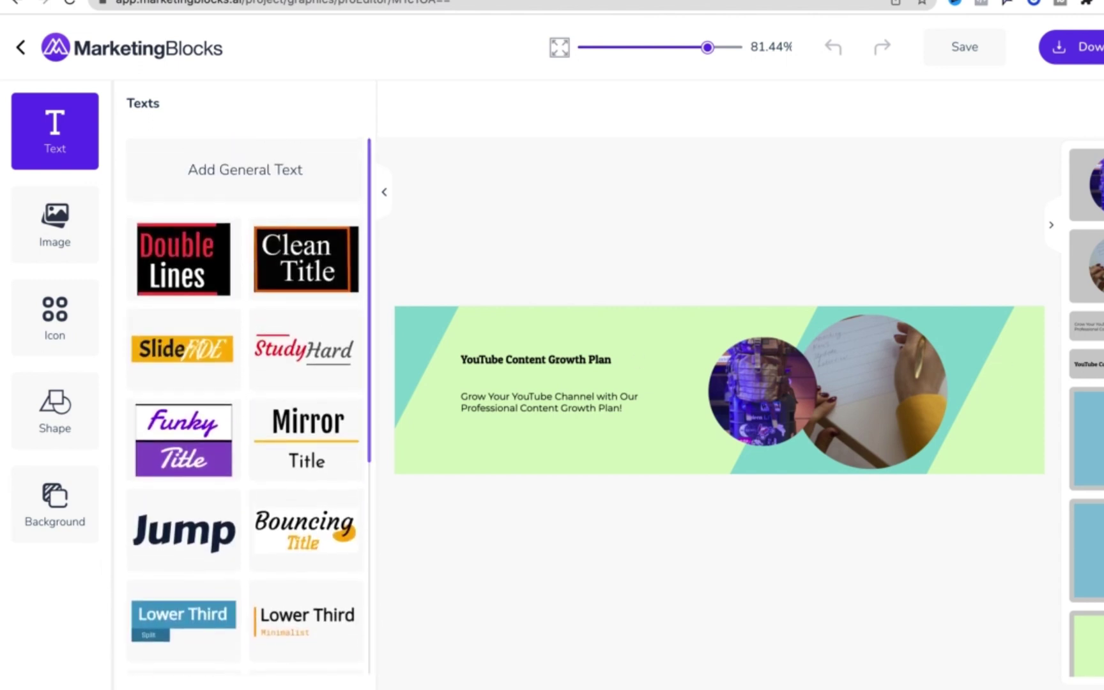
pyautogui.click(510, 358)
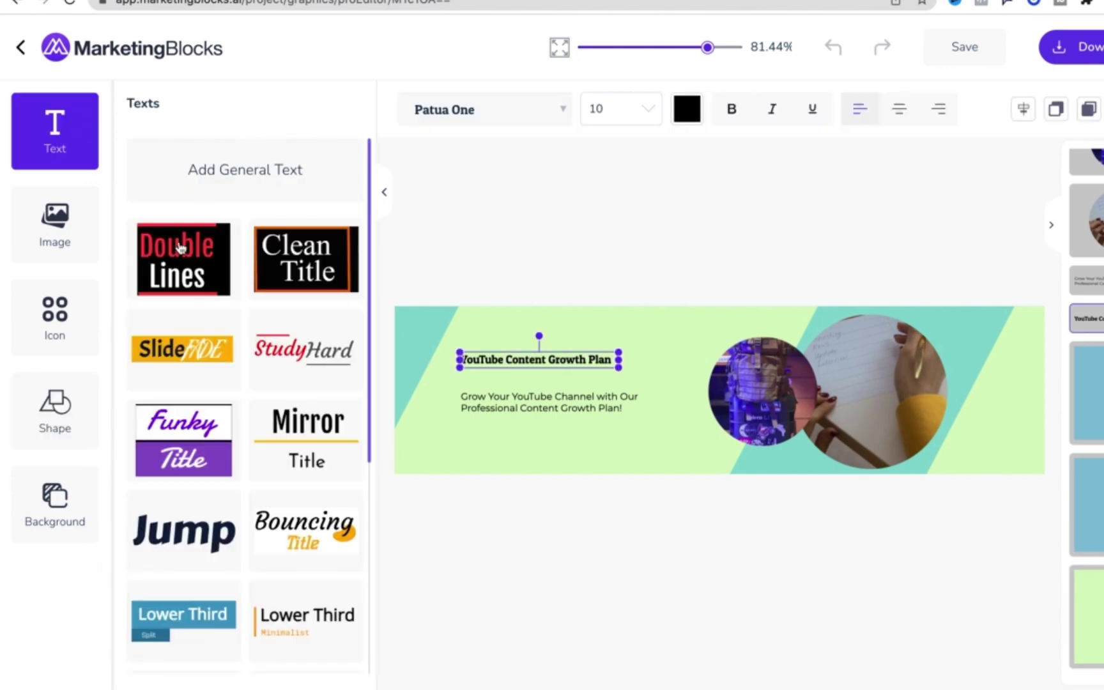
pyautogui.click(54, 505)
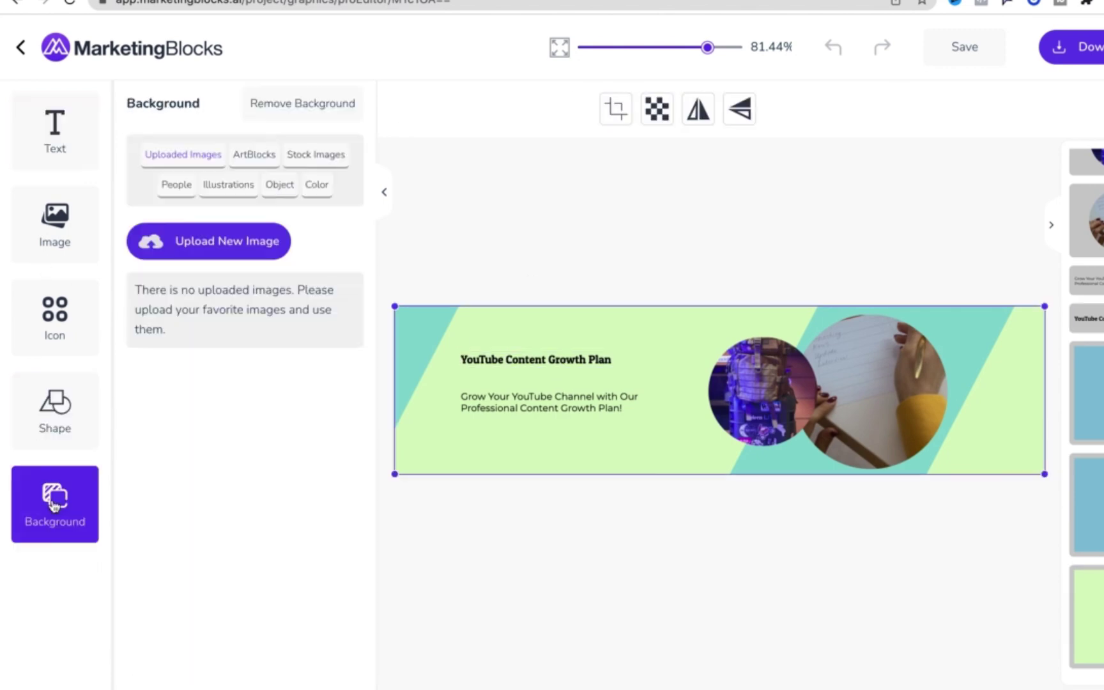
pyautogui.click(574, 355)
pyautogui.moveTo(619, 370); pyautogui.dragTo(666, 391)
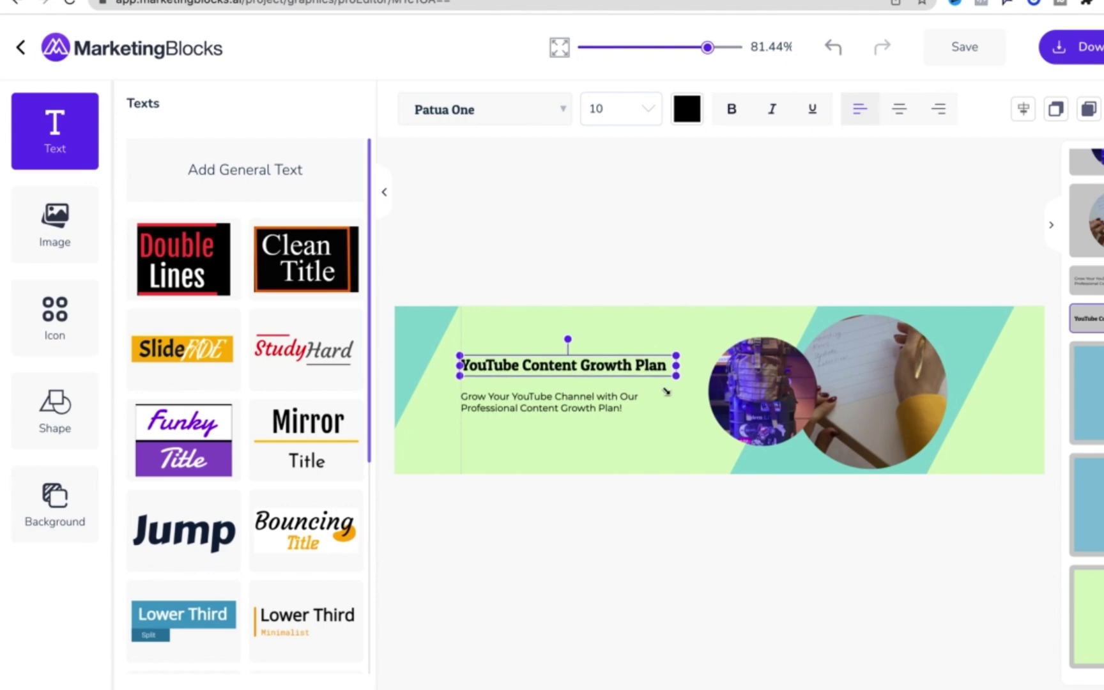
# Replace the left circle photo with an avatar illustration.
pyautogui.click(562, 396)
pyautogui.click(696, 421)
pyautogui.click(199, 192)
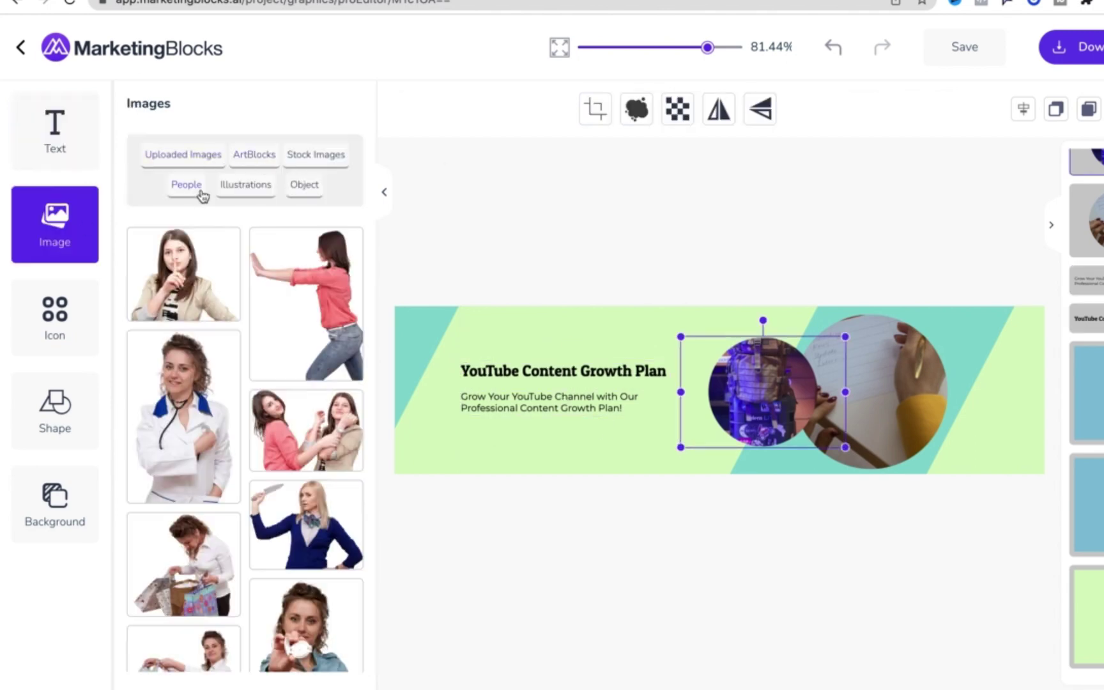
pyautogui.click(245, 185)
pyautogui.click(306, 281)
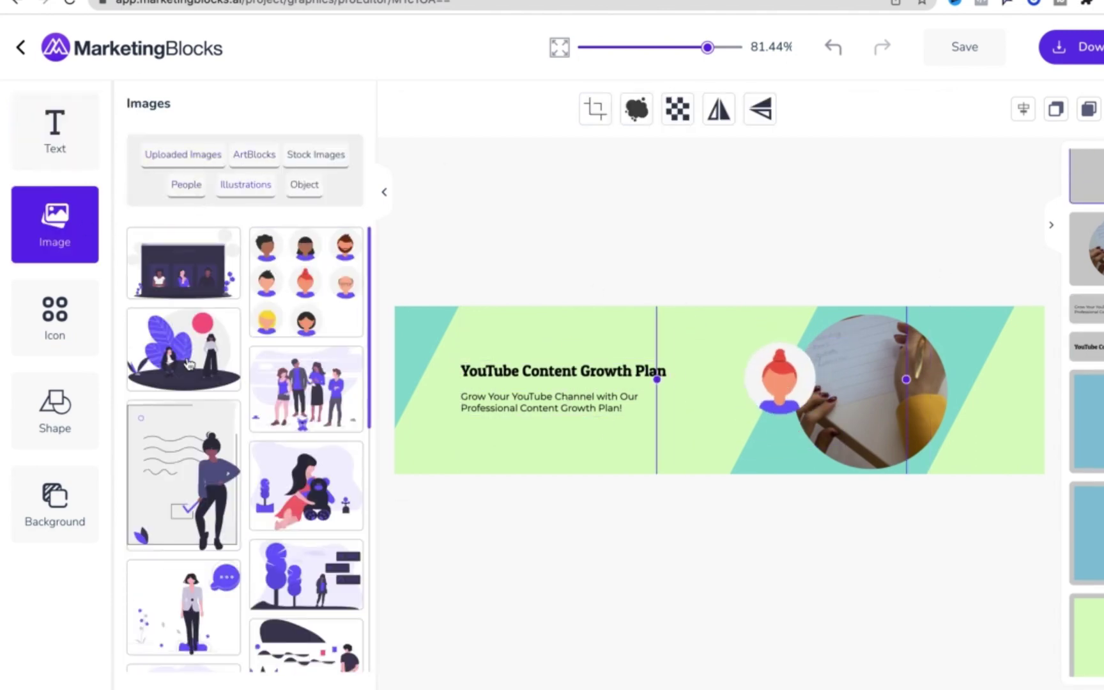
pyautogui.scroll(-3, 246, 447)
pyautogui.click(183, 473)
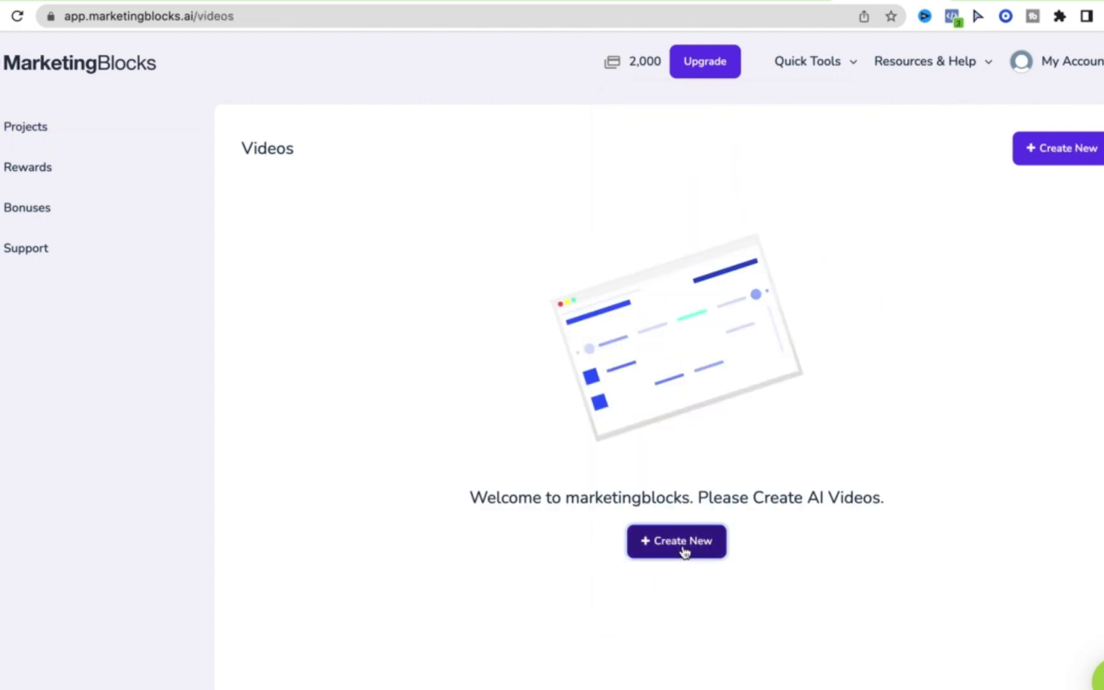
# Create a new AI video with the YouTube Content Growth Plan name and a 'This youtube growth plan includes…' description.
pyautogui.click(683, 550)
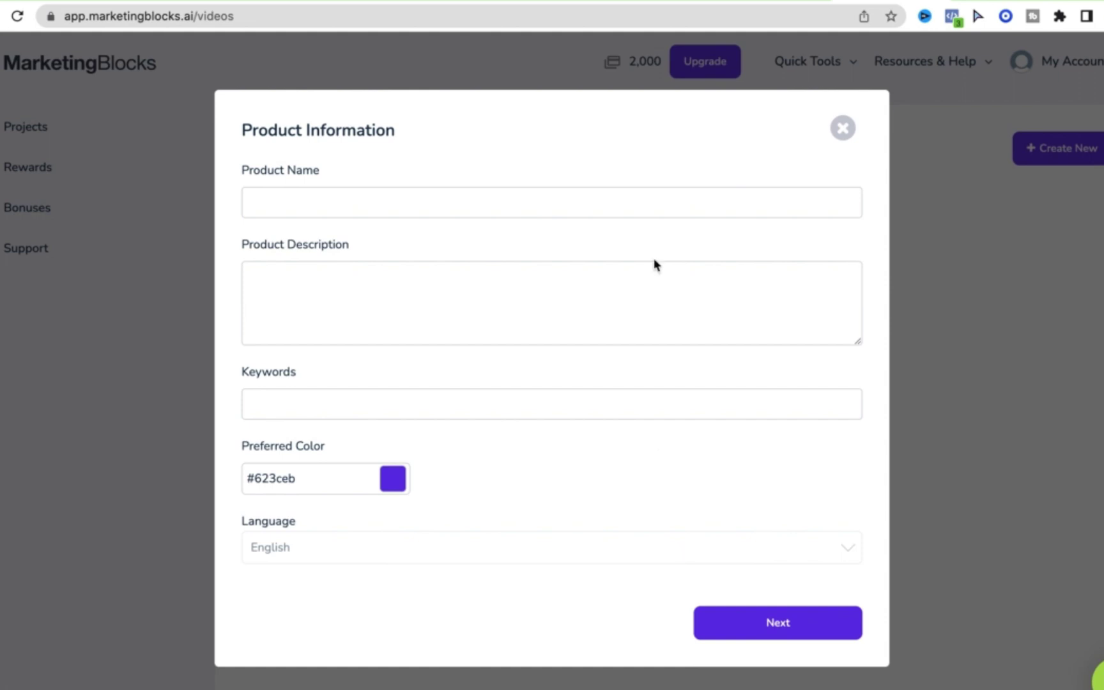
pyautogui.click(575, 196)
pyautogui.write('YouTube Content Growth Plsn')
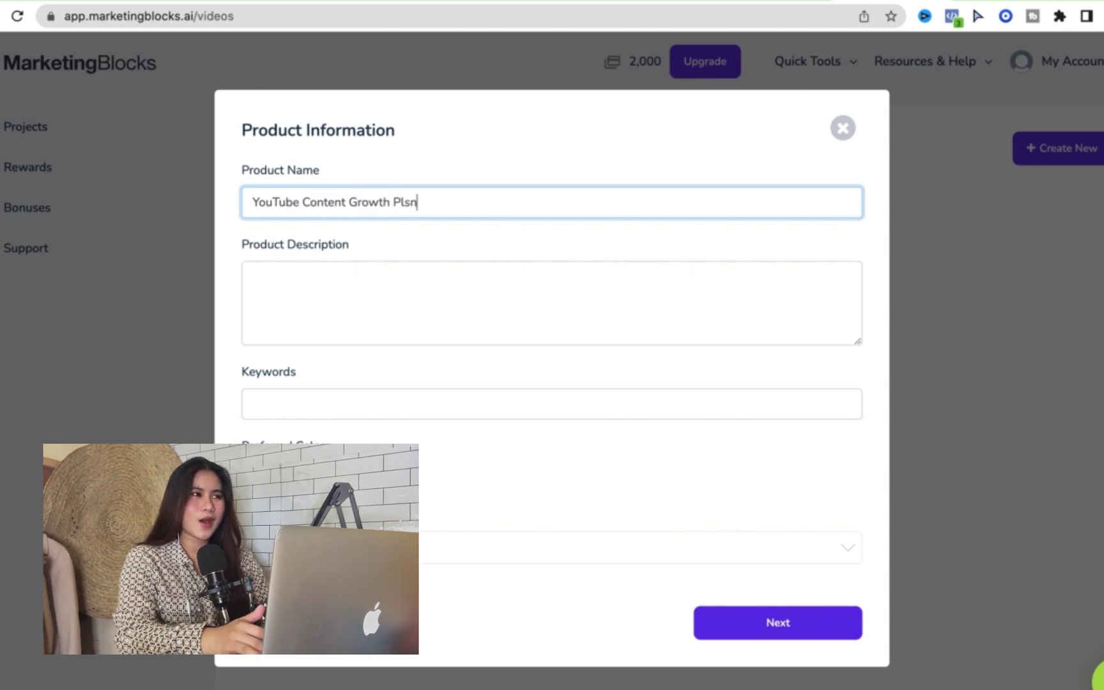
pyautogui.press('BackSpace')
pyautogui.press('BackSpace')
pyautogui.write('an')
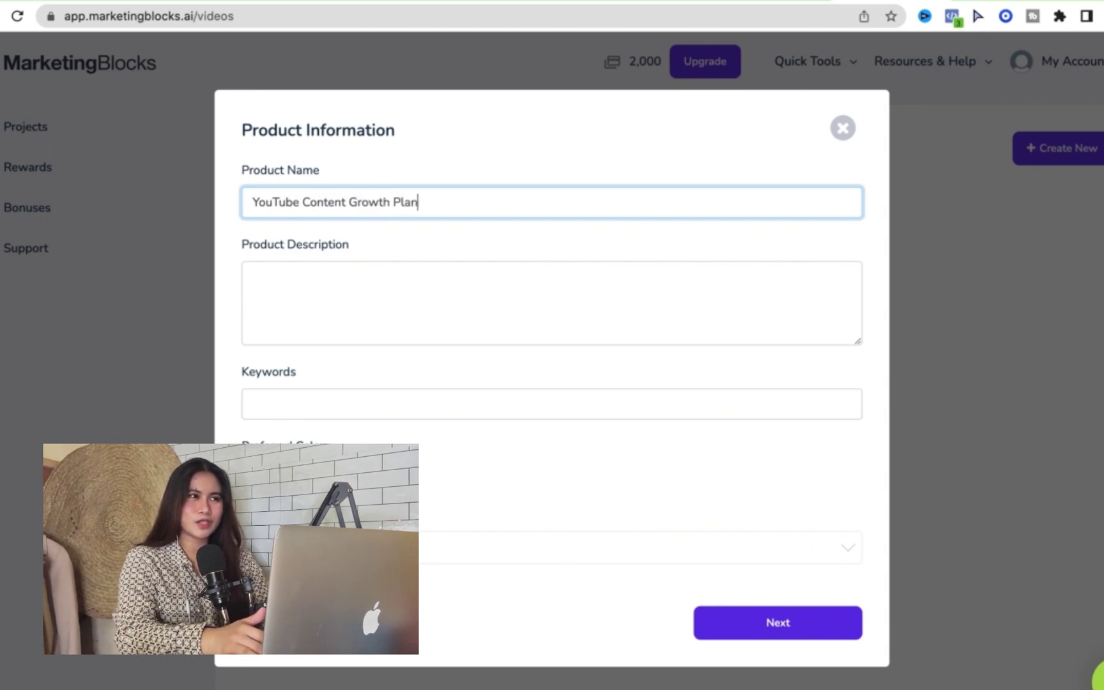
pyautogui.click(505, 276)
pyautogui.write('This')
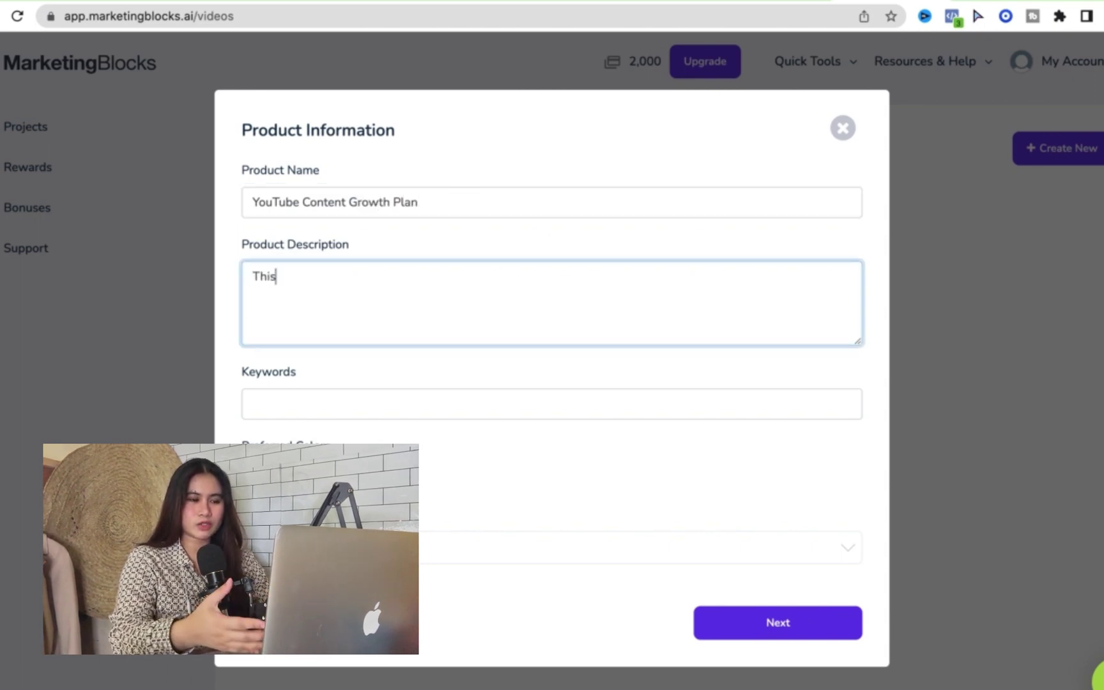
pyautogui.write(' youtube contentgrowth')
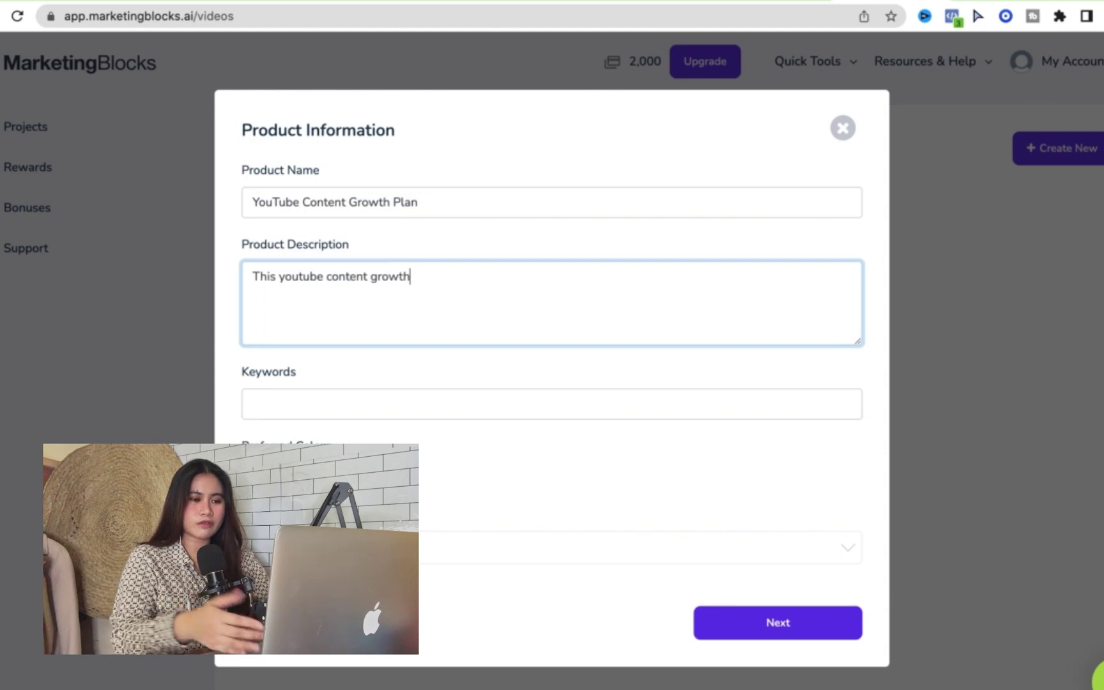
pyautogui.write(' plan is')
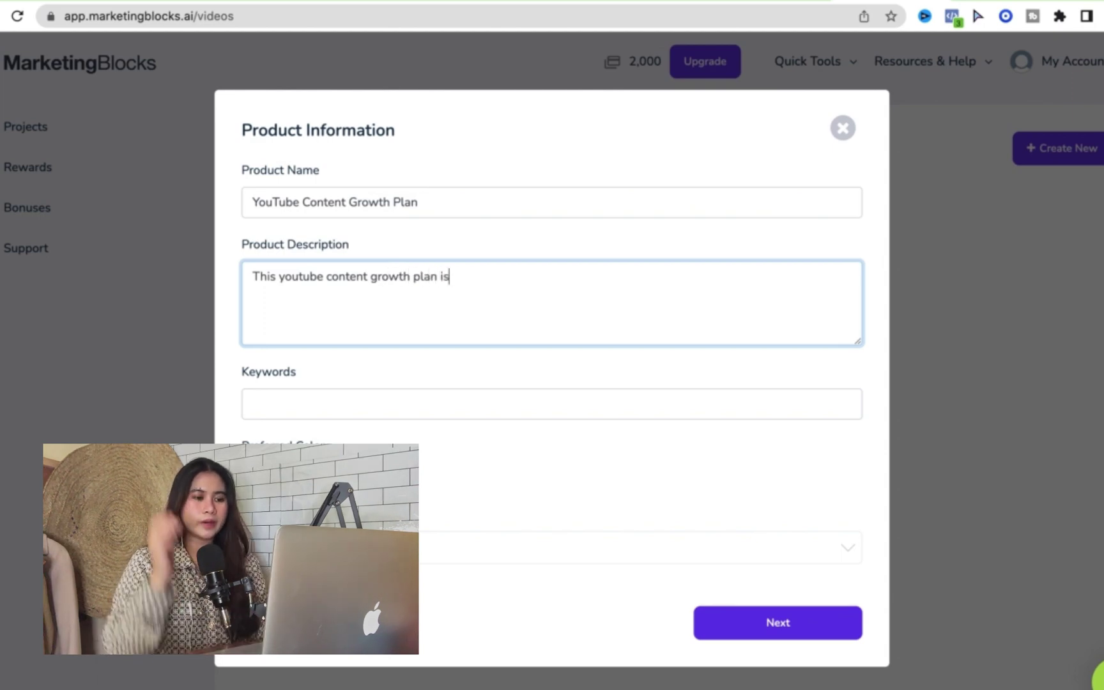
pyautogui.press('BackSpace')
pyautogui.write('ncludes')
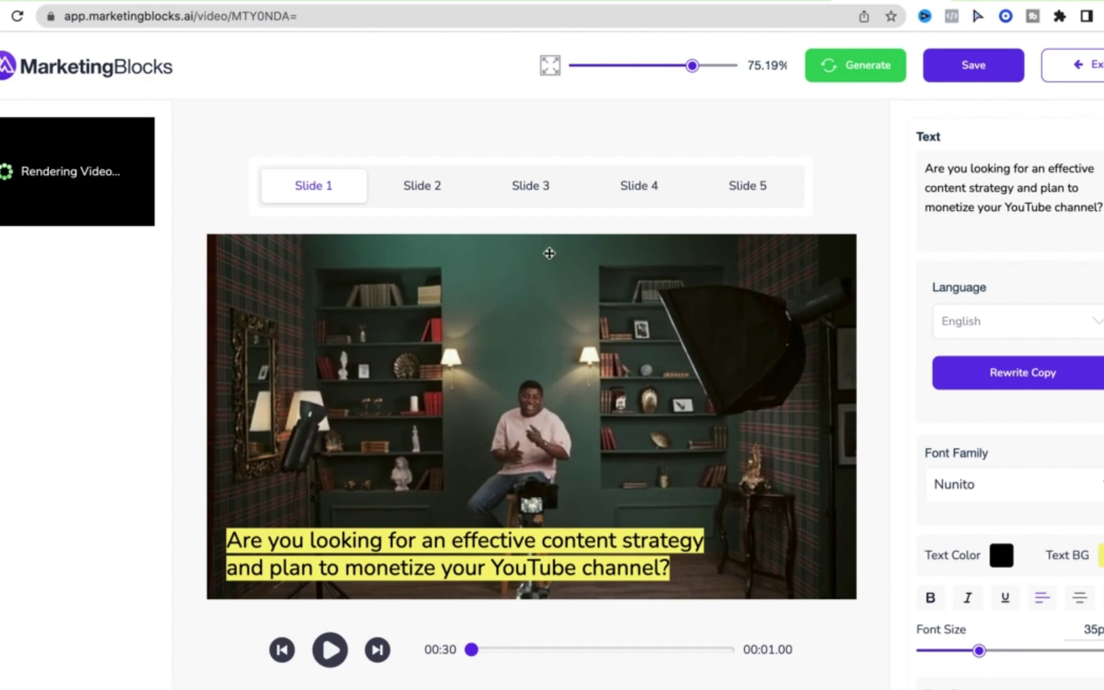
# Preview slides 2, 3 and 4, pause playback, and exit the video editor.
pyautogui.click(418, 192)
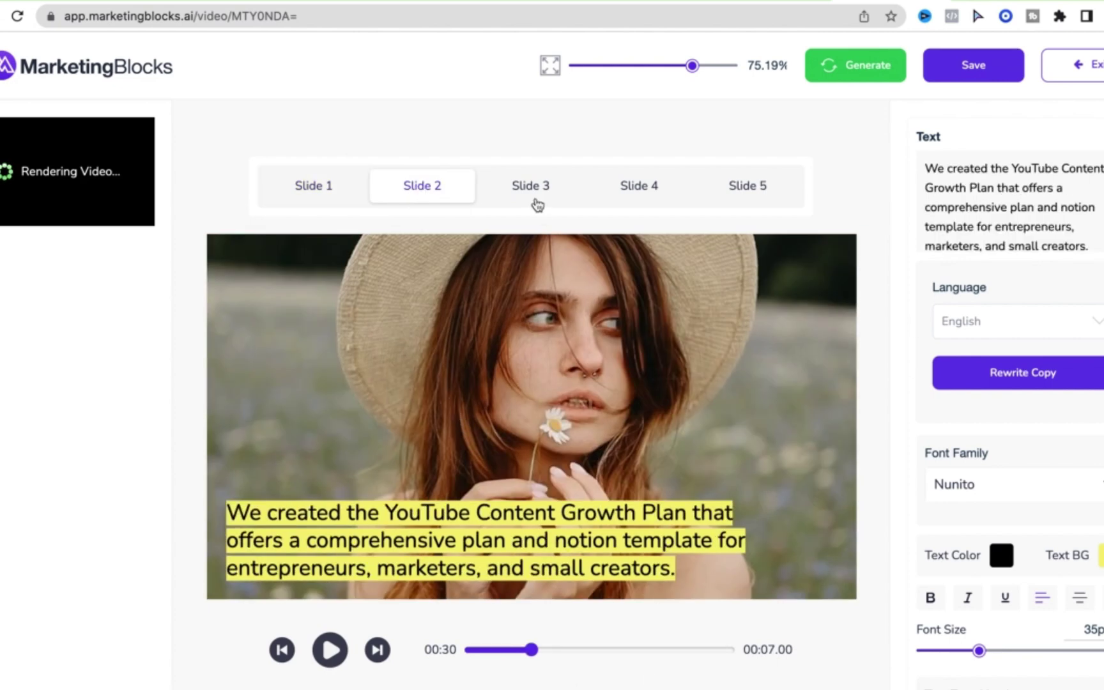
pyautogui.click(537, 204)
pyautogui.click(643, 187)
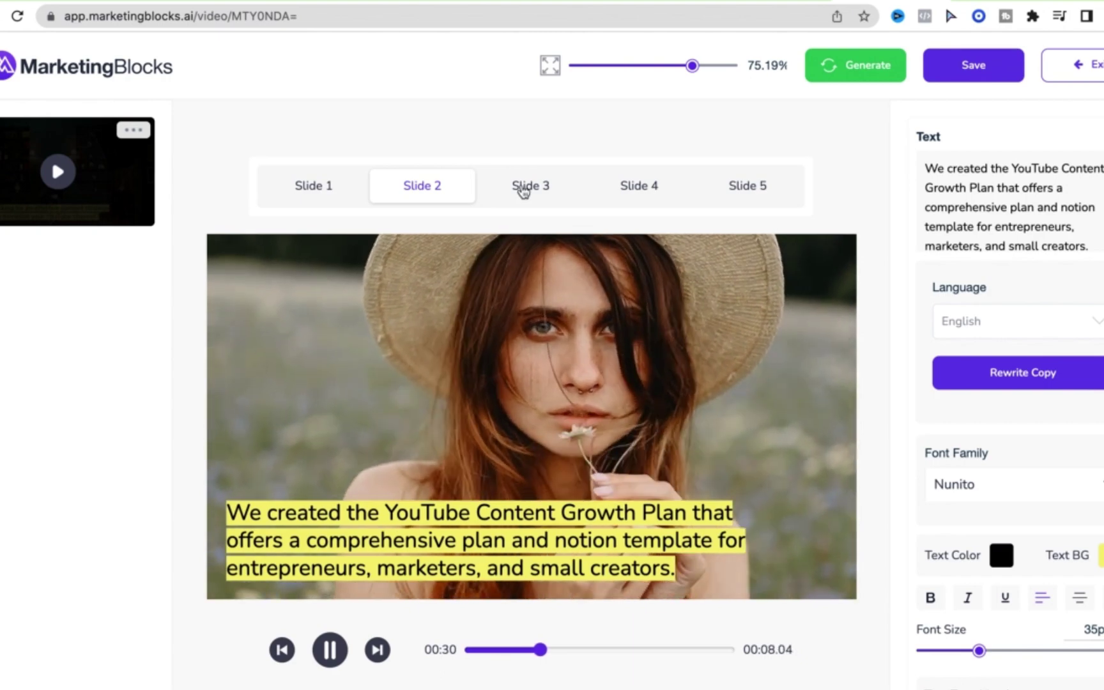
pyautogui.click(522, 187)
pyautogui.click(632, 187)
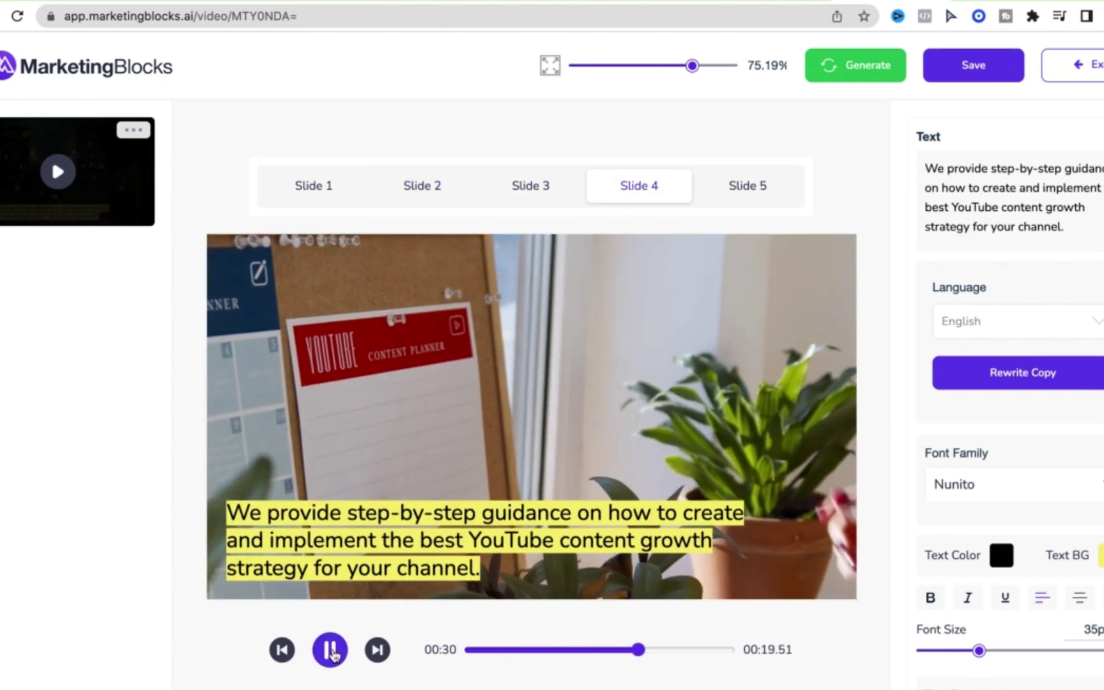
pyautogui.click(330, 649)
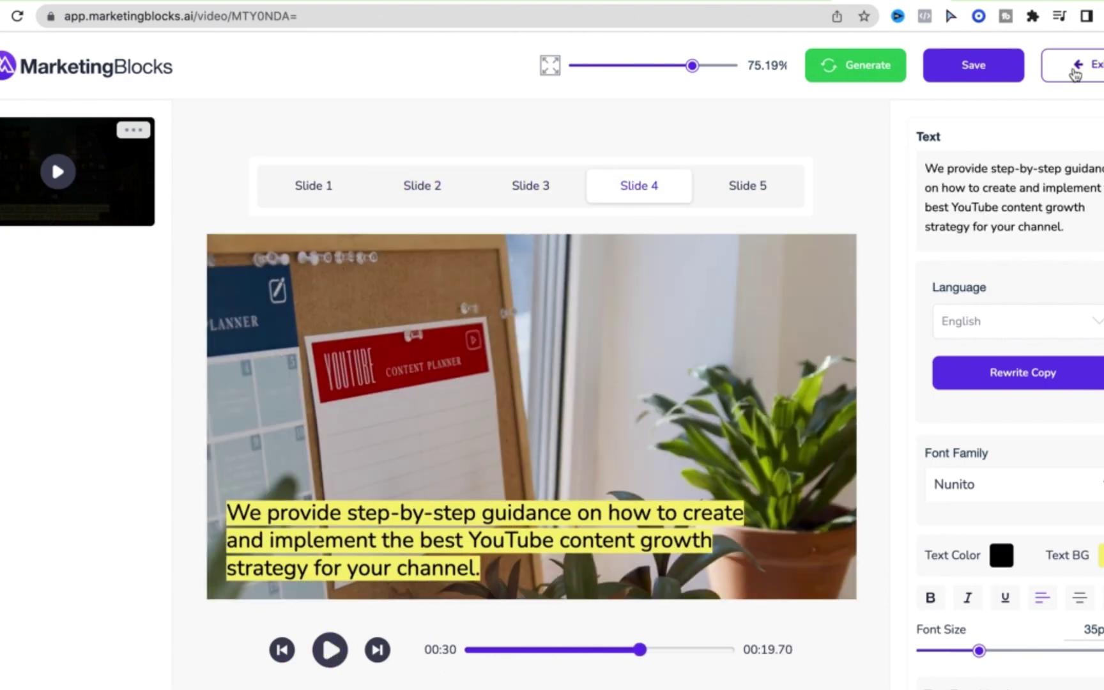
pyautogui.click(1076, 71)
pyautogui.click(841, 72)
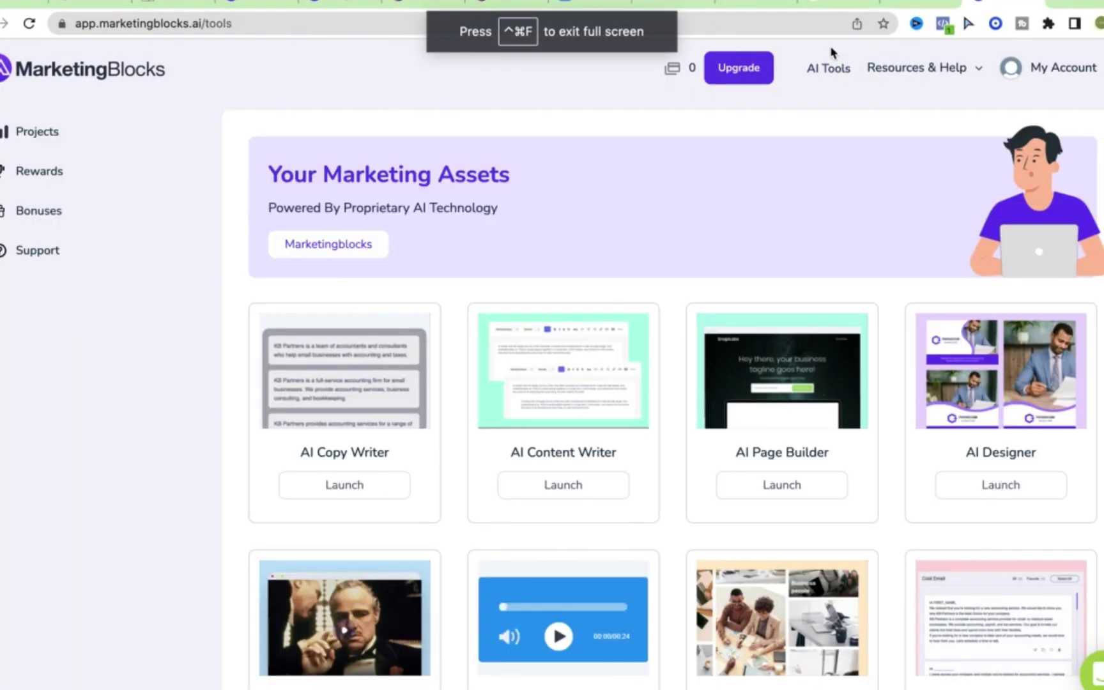
pyautogui.scroll(-10, 834, 305)
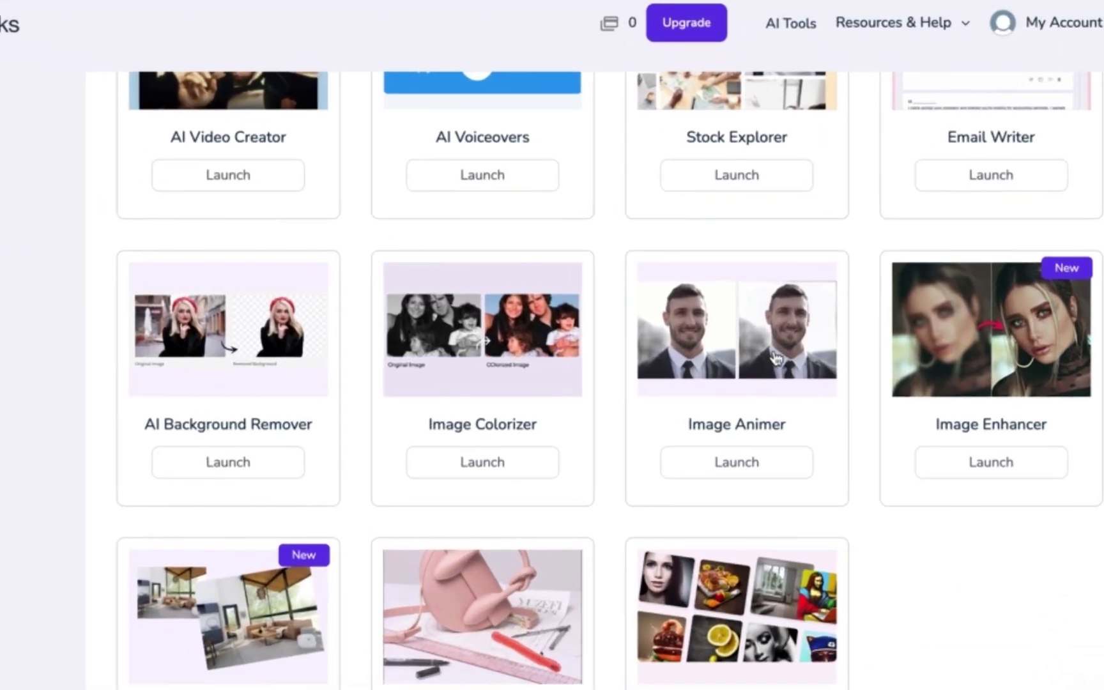
pyautogui.scroll(-1, 738, 455)
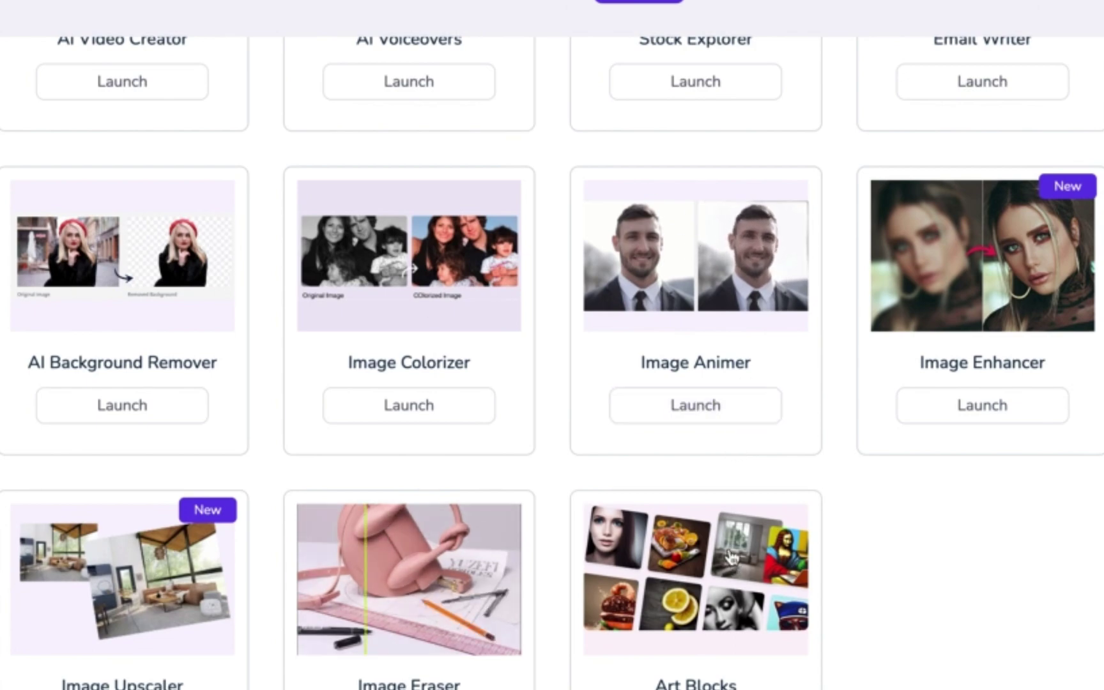
pyautogui.scroll(5, 732, 552)
pyautogui.scroll(3, 732, 552)
pyautogui.scroll(1, 729, 554)
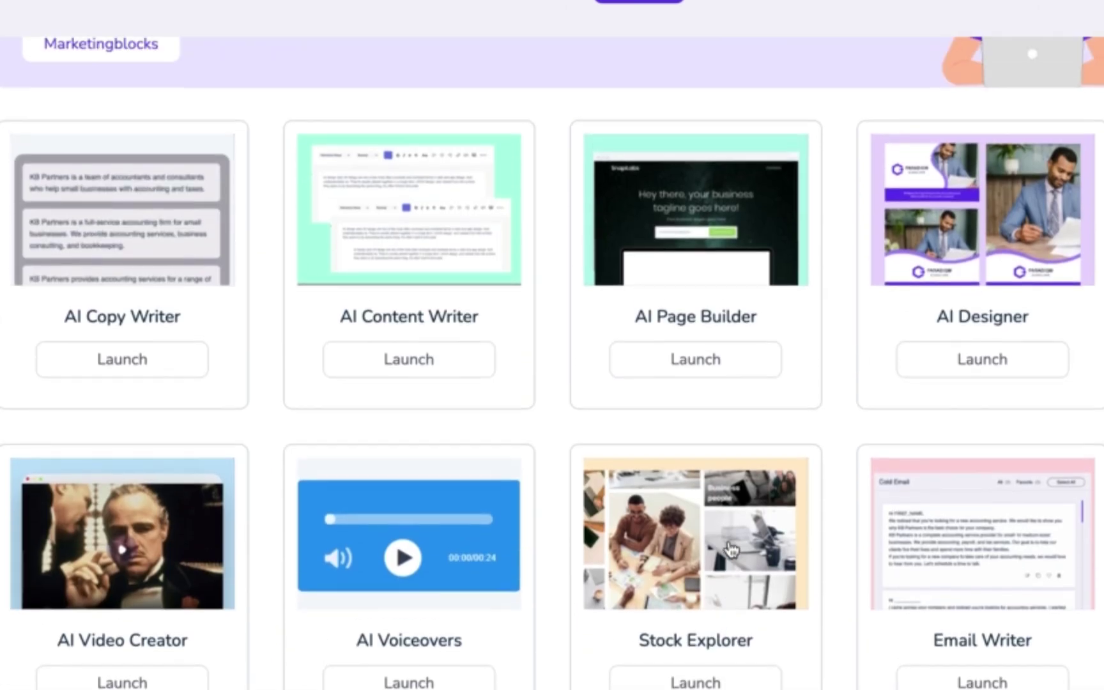
pyautogui.scroll(2, 730, 550)
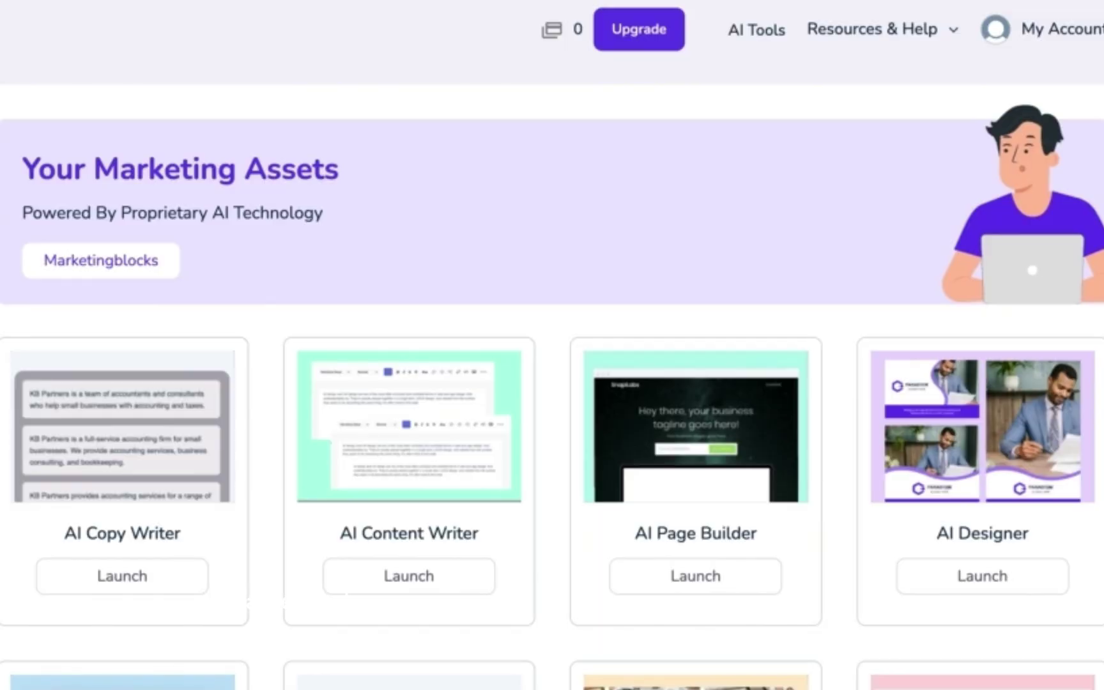
pyautogui.scroll(-1, 552, 345)
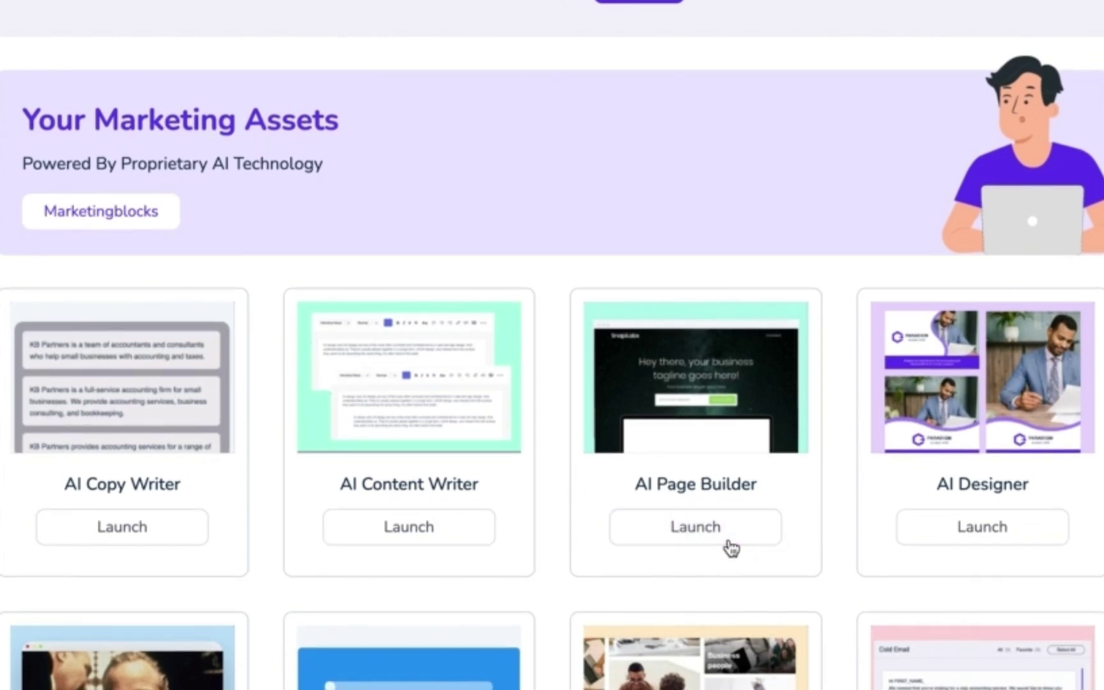
pyautogui.scroll(-3, 731, 547)
pyautogui.scroll(-2, 731, 547)
pyautogui.scroll(-2, 730, 548)
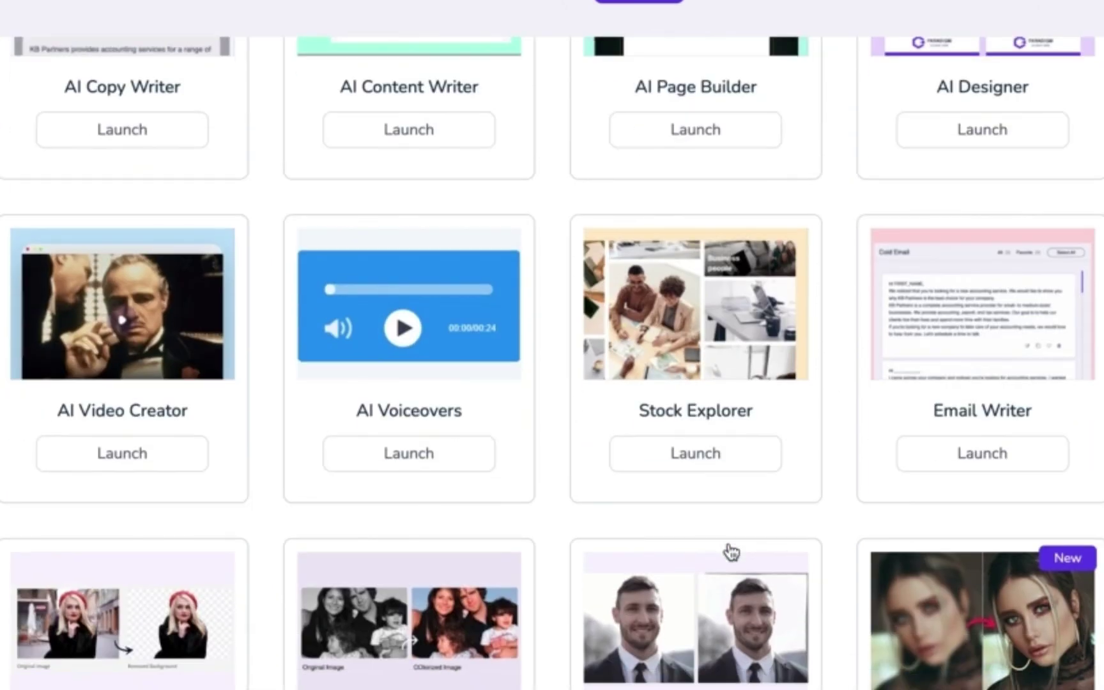
pyautogui.scroll(-5, 731, 551)
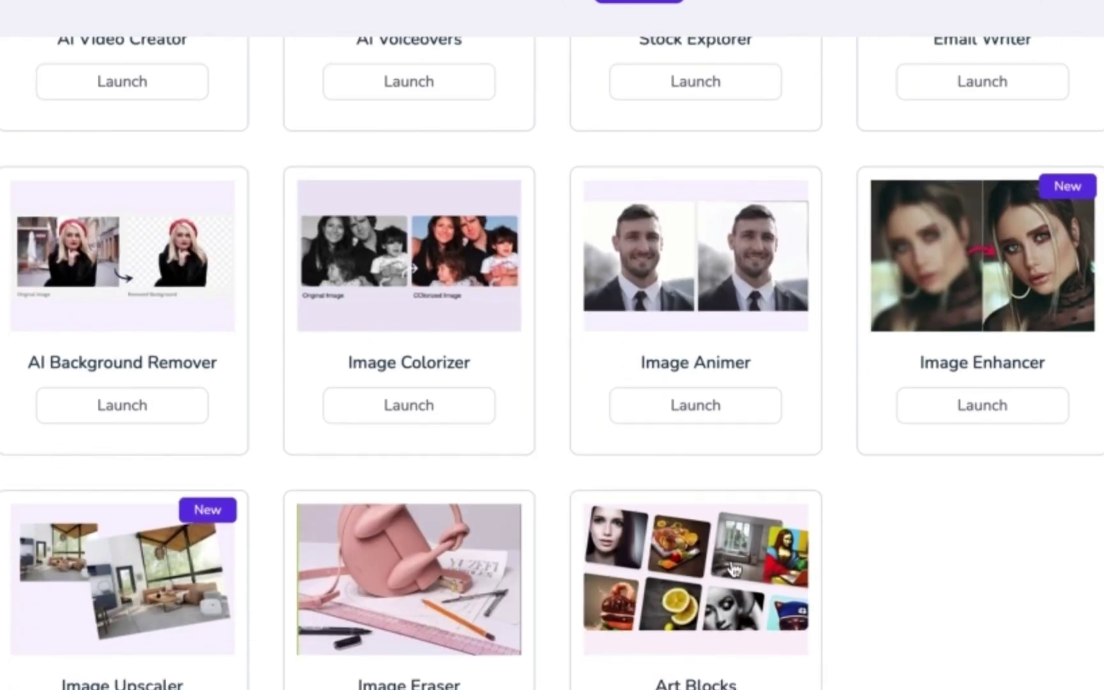